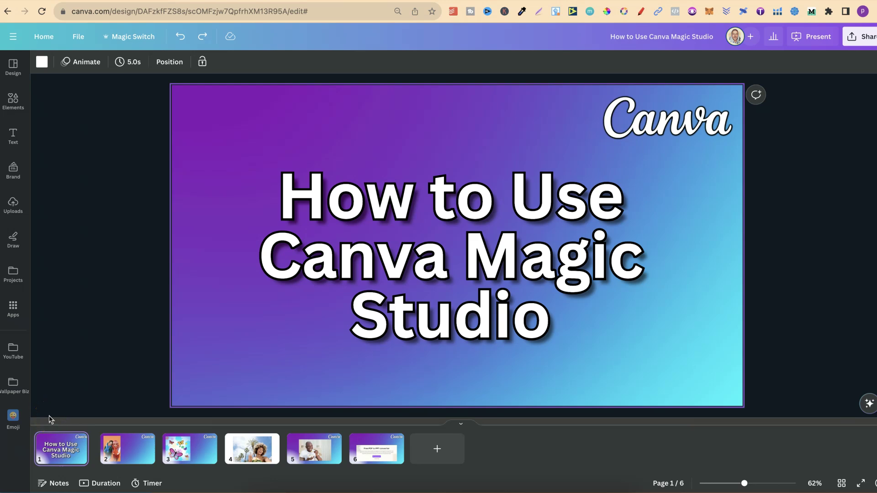
# Step: Remove the background from the photo of two women on page 2 with BG Remover and nudge the cutout slightly up and left
pyautogui.click(120, 450)
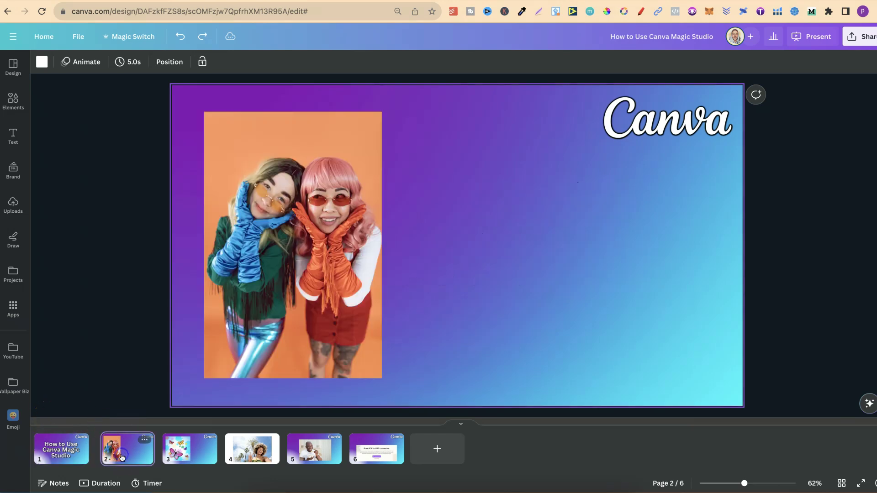
pyautogui.click(281, 248)
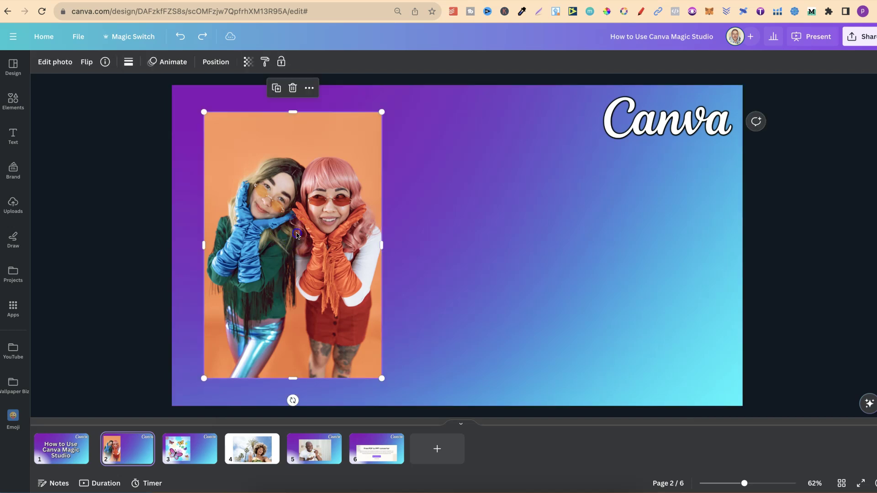
pyautogui.click(56, 62)
pyautogui.click(93, 114)
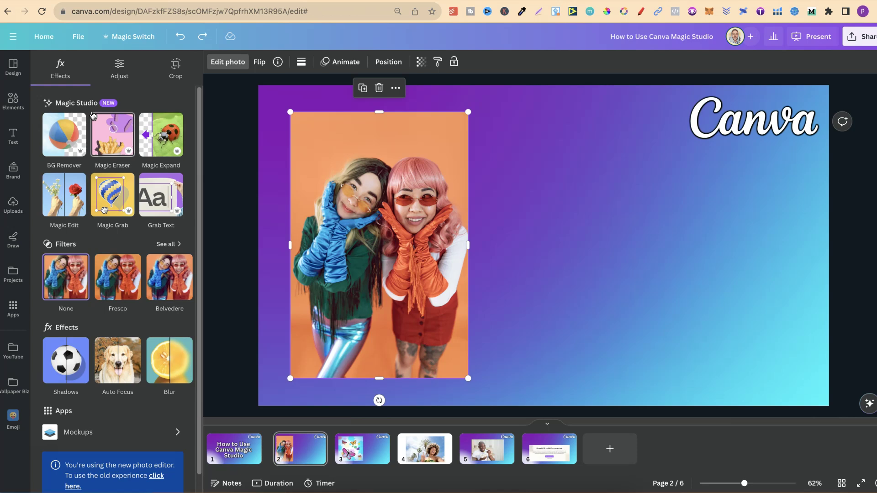
pyautogui.click(54, 393)
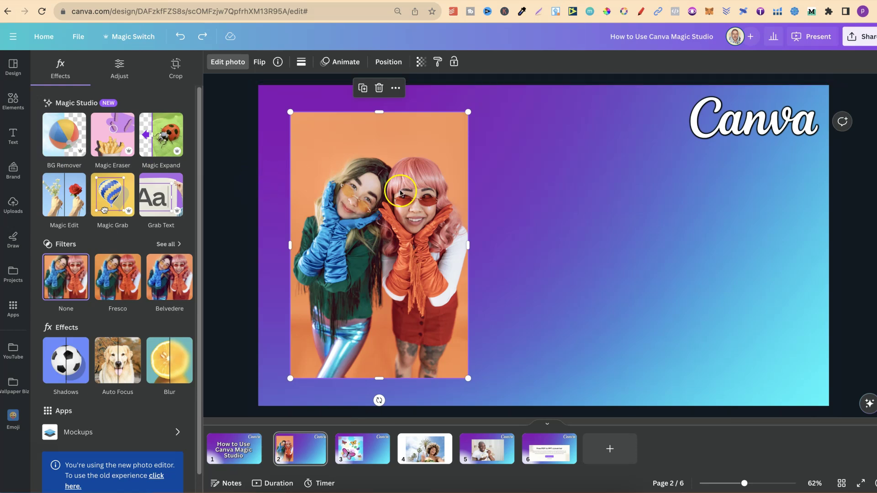
pyautogui.click(59, 136)
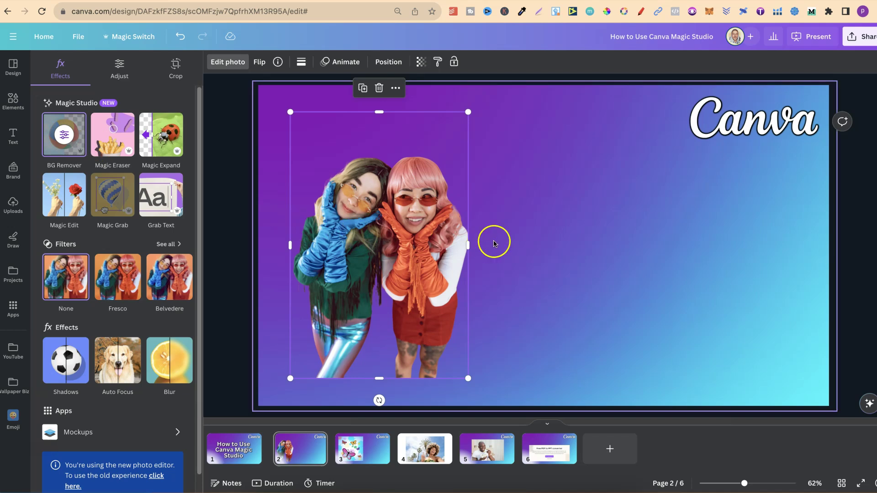
pyautogui.moveTo(392, 247)
pyautogui.mouseDown()
pyautogui.moveTo(513, 249)
pyautogui.moveTo(384, 240)
pyautogui.mouseUp()
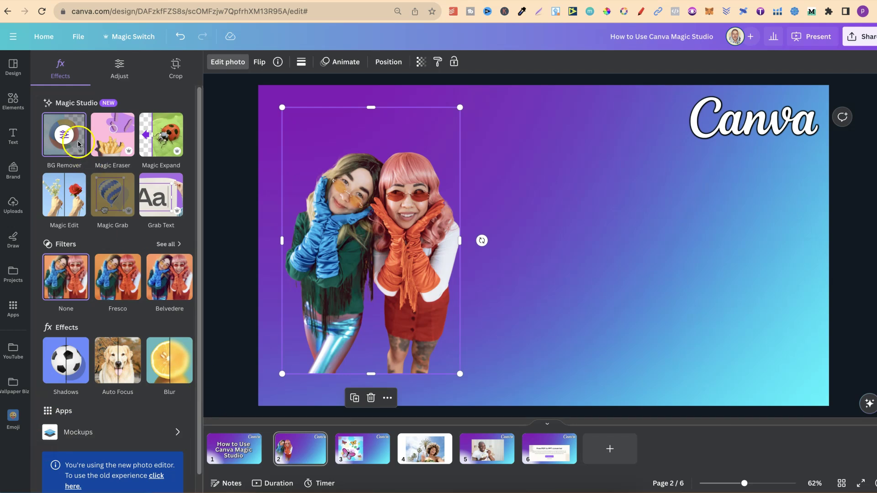
# Step: Open the butterfly image on page 3 for photo editing
pyautogui.click(354, 451)
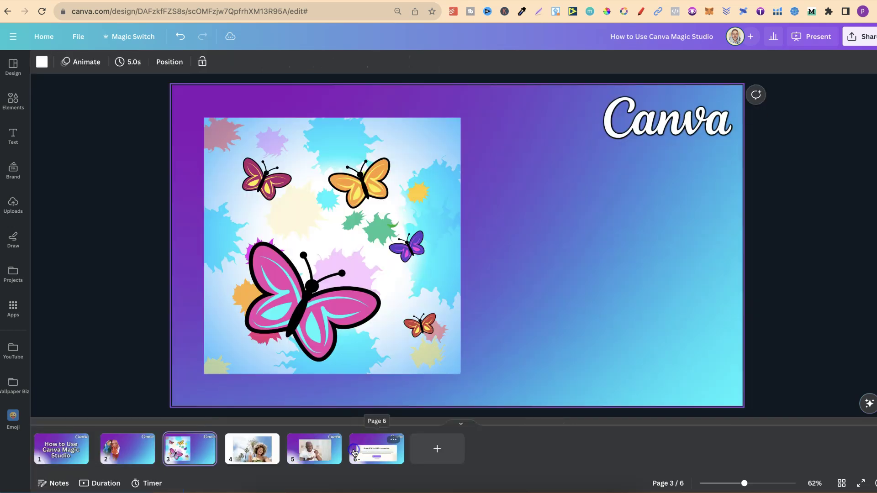
pyautogui.click(362, 239)
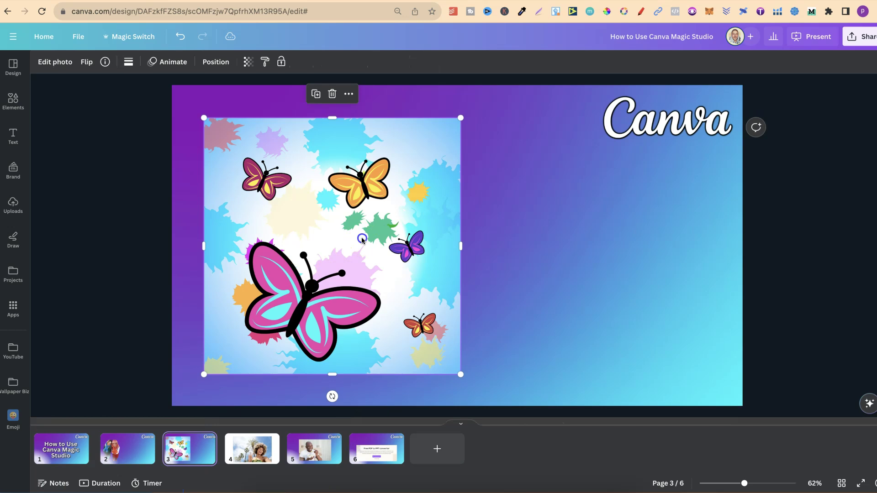
pyautogui.click(53, 64)
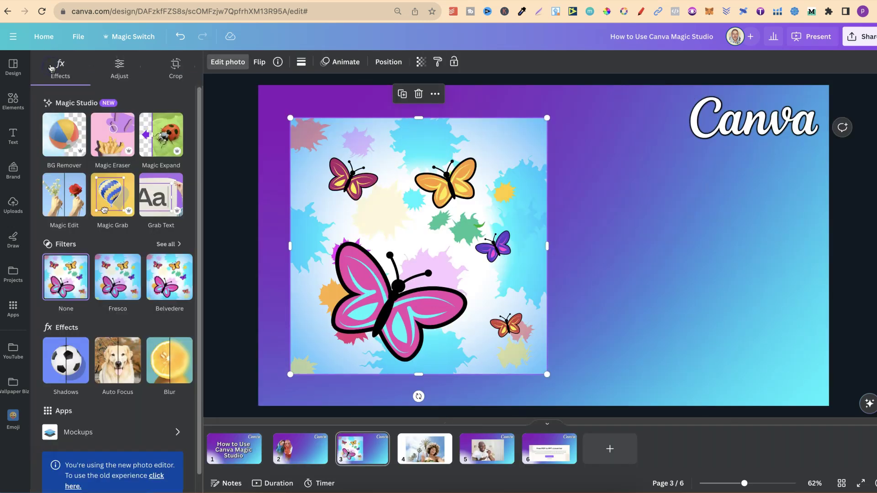
# Step: Revert the design to the old photo editor
pyautogui.click(114, 148)
pyautogui.scroll(-1, 146, 238)
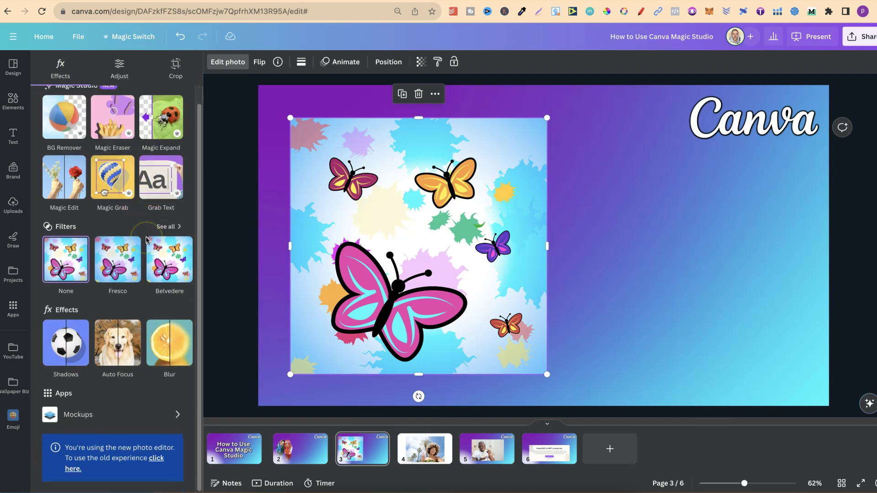
pyautogui.click(160, 460)
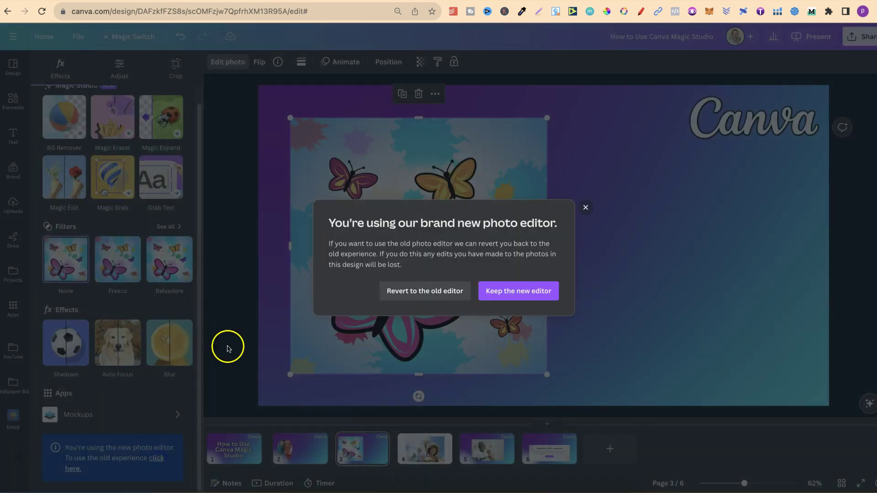
pyautogui.click(407, 291)
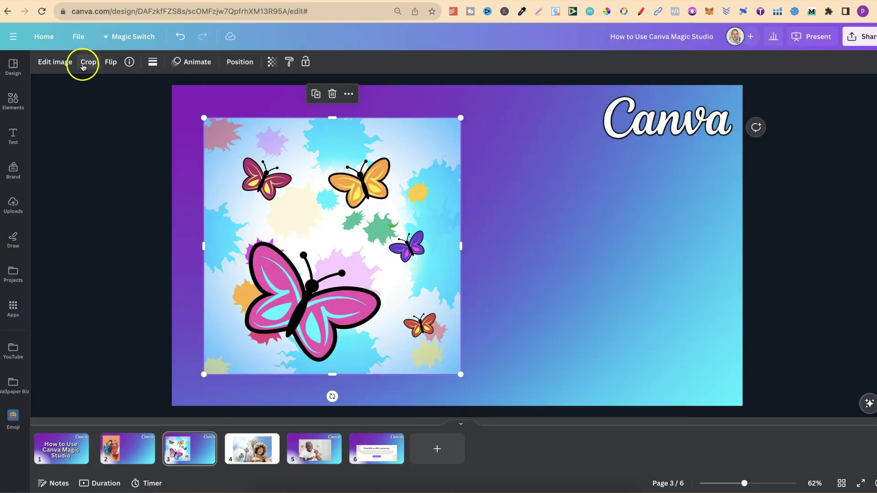
# Step: Open the butterfly image's old editing options and switch back to the new photo editor
pyautogui.click(58, 63)
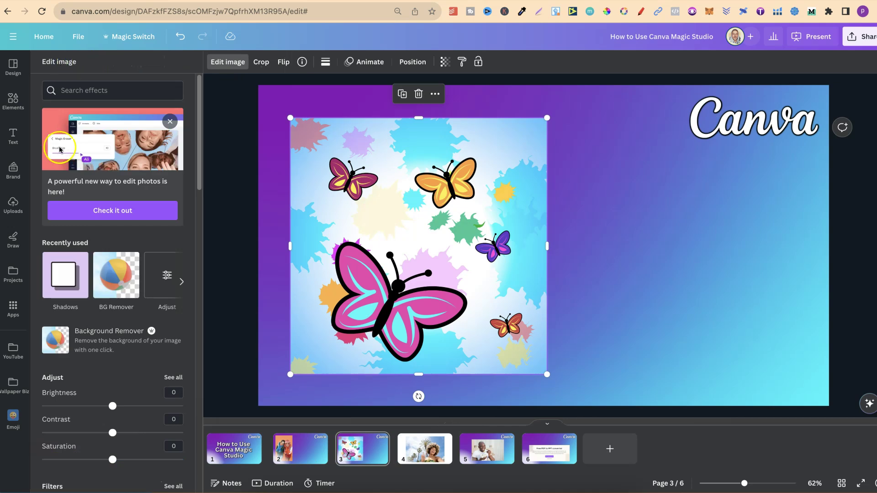
pyautogui.click(122, 306)
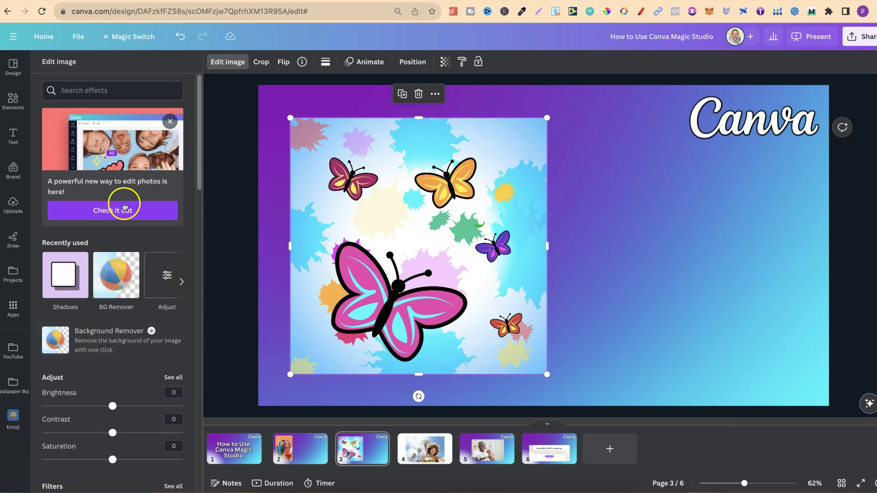
pyautogui.click(124, 208)
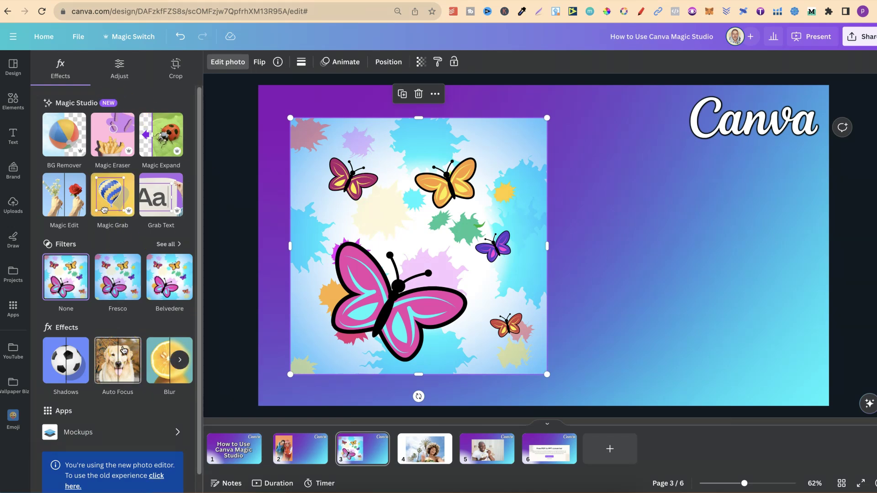
# Step: Erase the maroon butterfly in the image's upper-left area using Magic Eraser with brush size 29, including the leftover spot, and finish editing
pyautogui.click(129, 126)
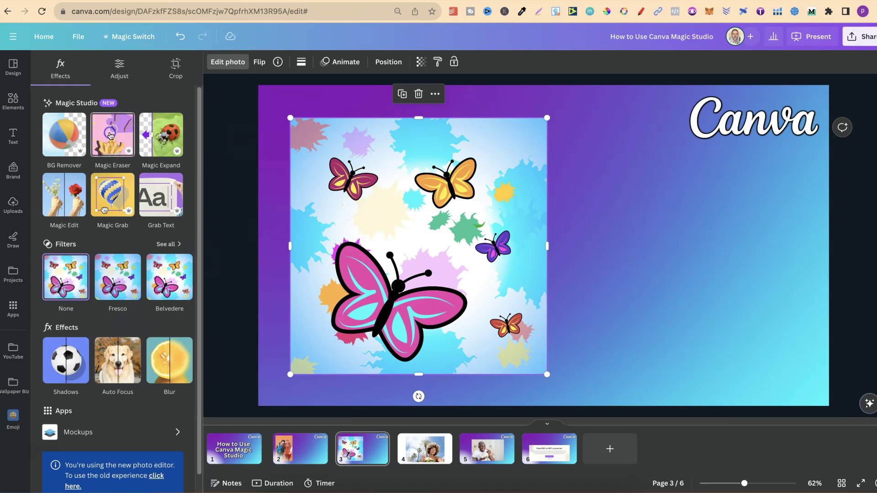
pyautogui.click(110, 135)
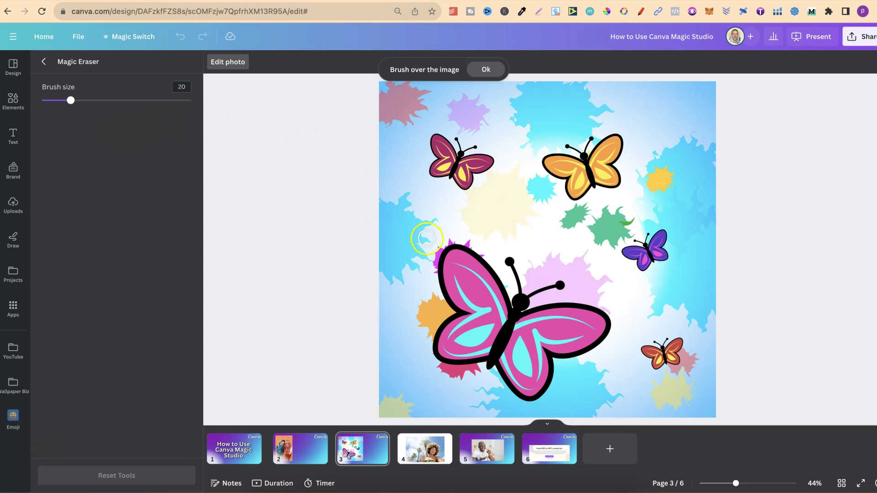
pyautogui.moveTo(72, 100)
pyautogui.mouseDown()
pyautogui.moveTo(108, 106)
pyautogui.moveTo(84, 105)
pyautogui.mouseUp()
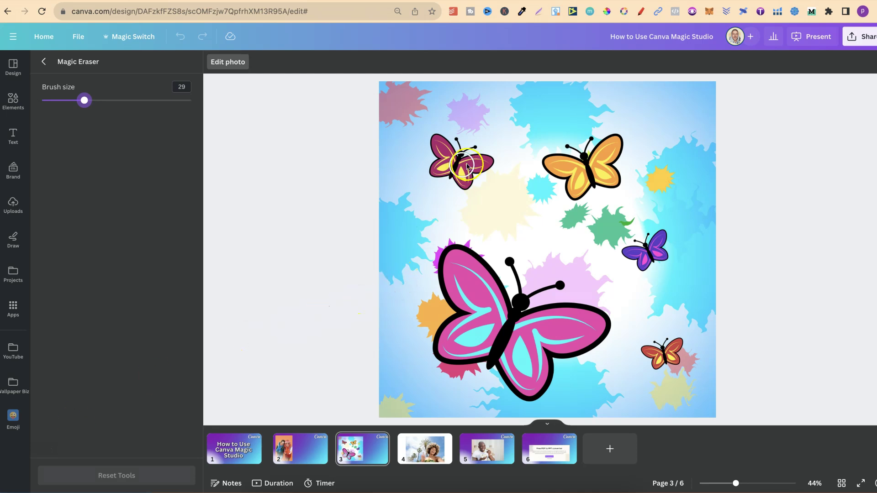
pyautogui.moveTo(487, 161)
pyautogui.mouseDown()
pyautogui.moveTo(438, 139)
pyautogui.moveTo(432, 151)
pyautogui.moveTo(443, 162)
pyautogui.moveTo(434, 173)
pyautogui.moveTo(462, 182)
pyautogui.moveTo(464, 172)
pyautogui.moveTo(481, 172)
pyautogui.mouseUp()
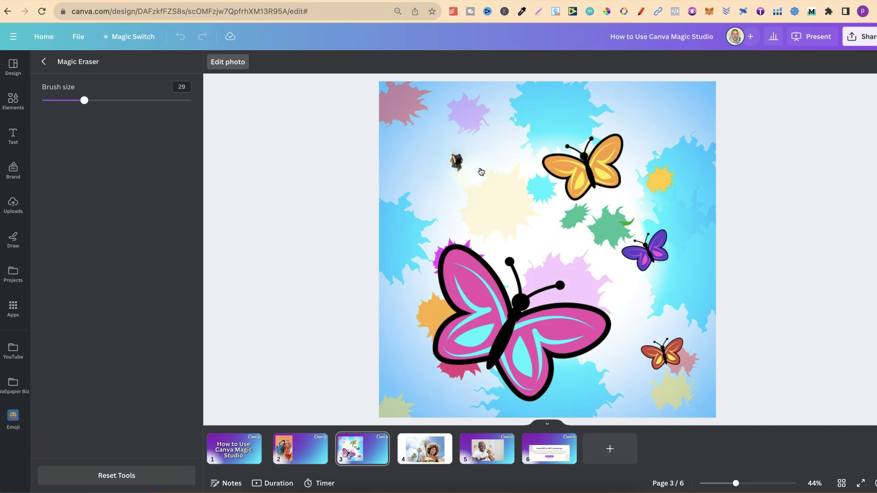
pyautogui.moveTo(457, 157)
pyautogui.mouseDown()
pyautogui.moveTo(457, 170)
pyautogui.moveTo(457, 158)
pyautogui.mouseUp()
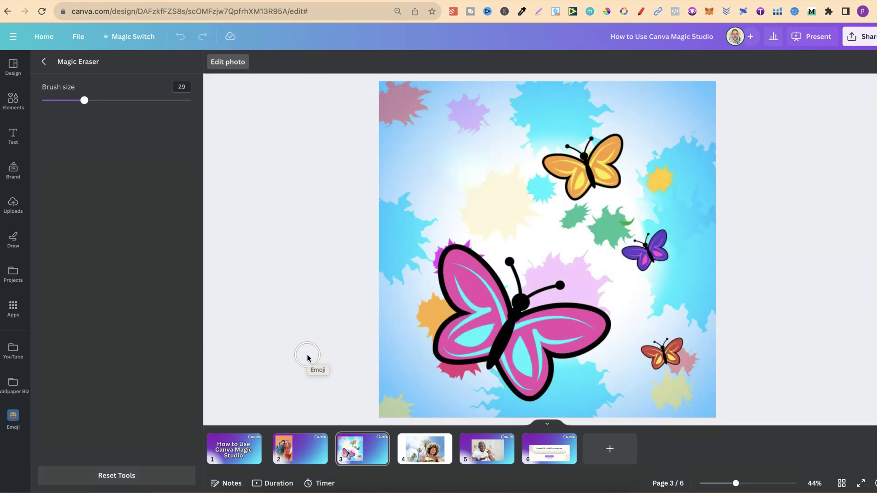
pyautogui.click(234, 64)
pyautogui.click(542, 243)
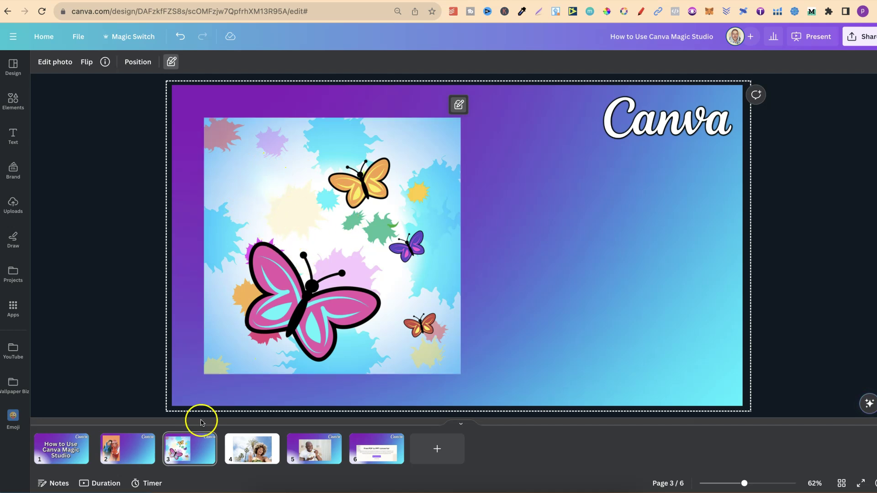
# Step: Open the palm-tree selfie photo on page 4 in the Magic Expand tool
pyautogui.click(249, 456)
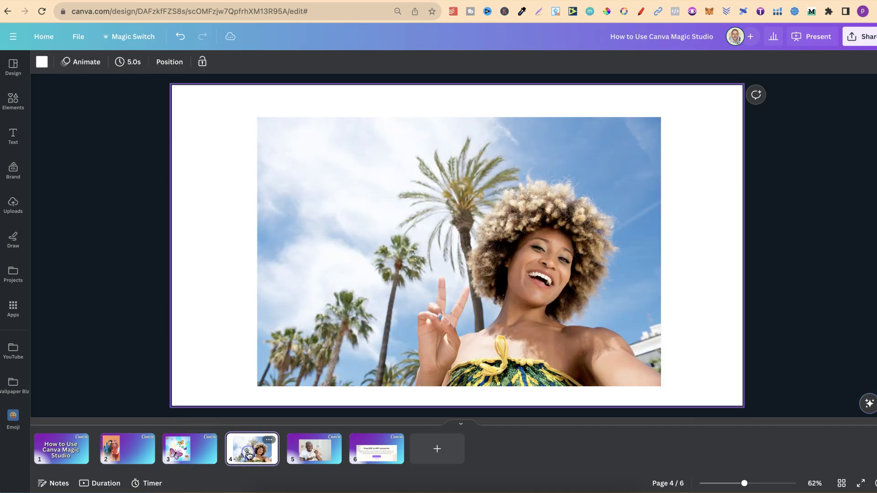
pyautogui.click(299, 320)
pyautogui.click(64, 62)
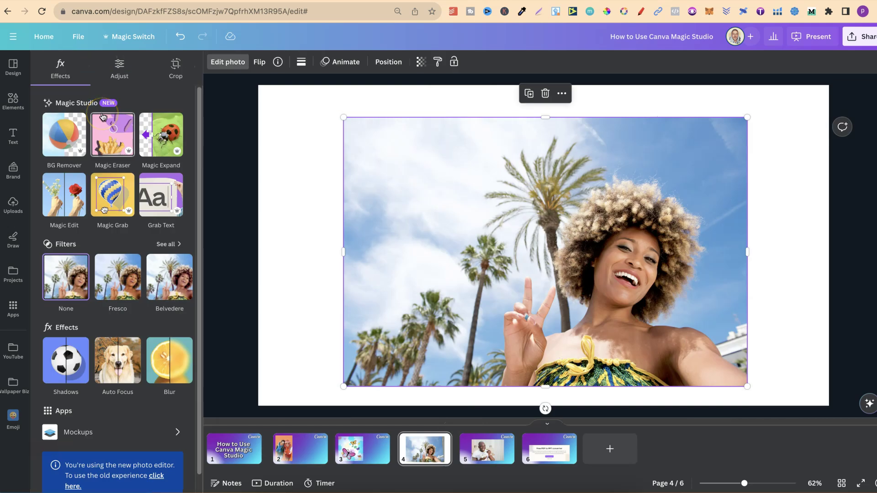
pyautogui.click(160, 149)
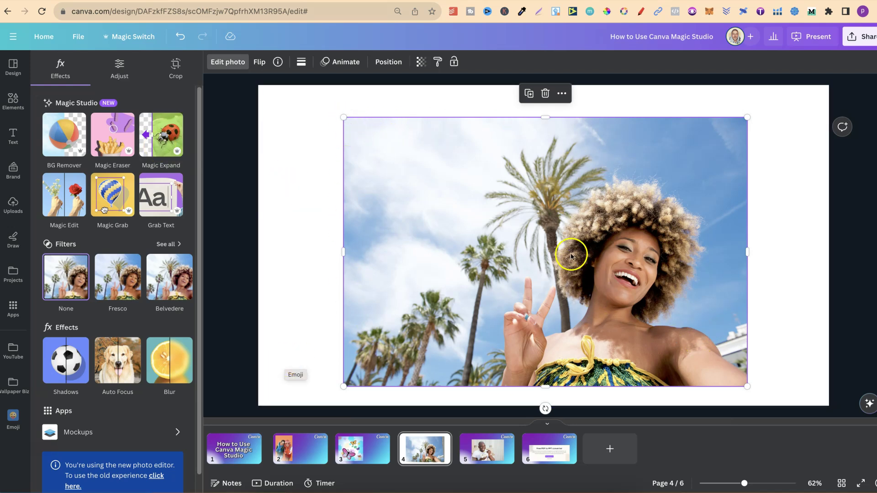
pyautogui.click(160, 134)
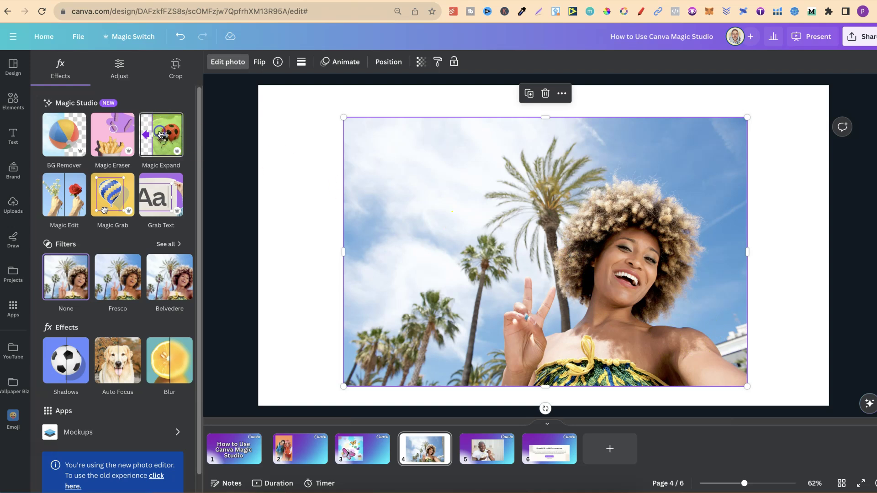
pyautogui.click(65, 104)
pyautogui.click(147, 105)
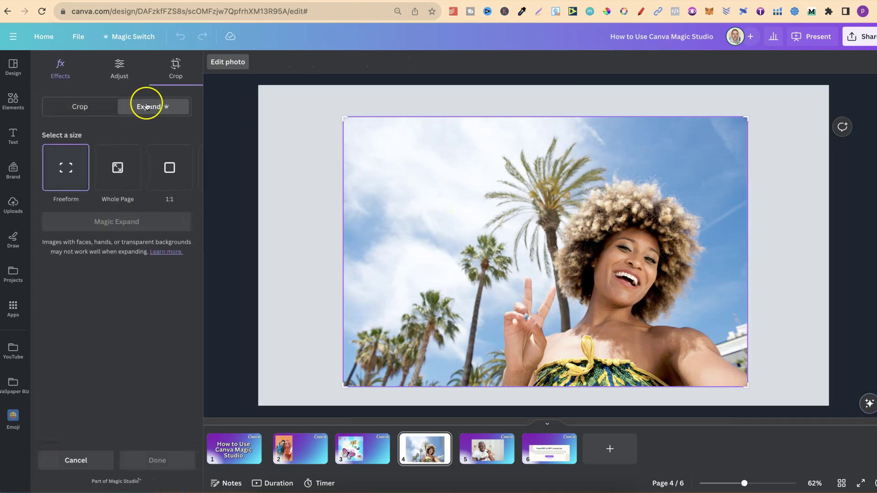
# Step: Check the crop and expand size options, choose Whole Page, and generate Magic Expand results for the selfie photo
pyautogui.click(143, 106)
pyautogui.click(101, 107)
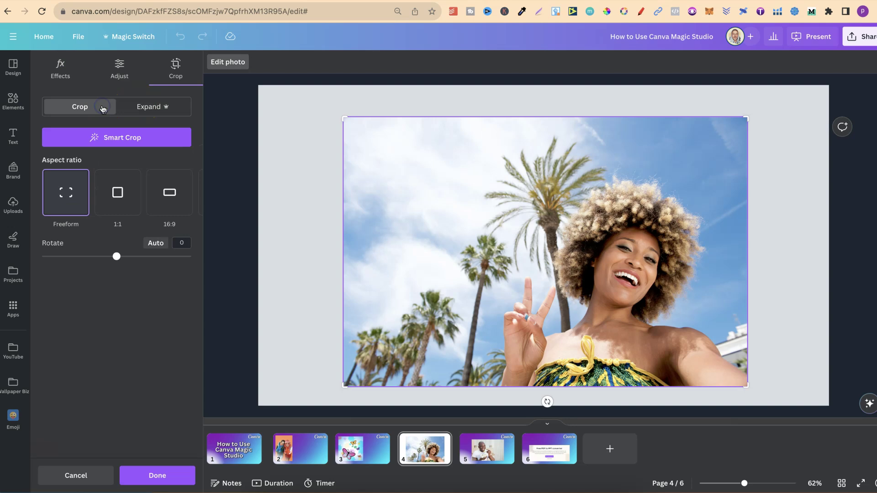
pyautogui.click(152, 107)
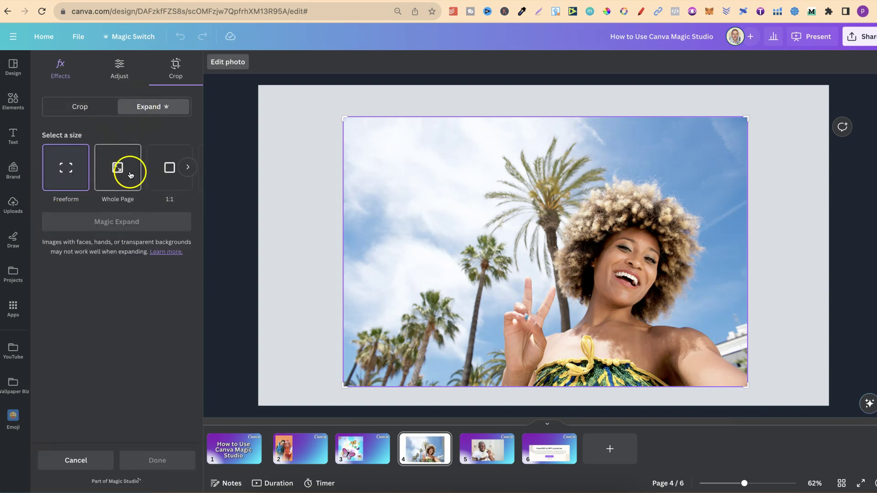
pyautogui.click(188, 167)
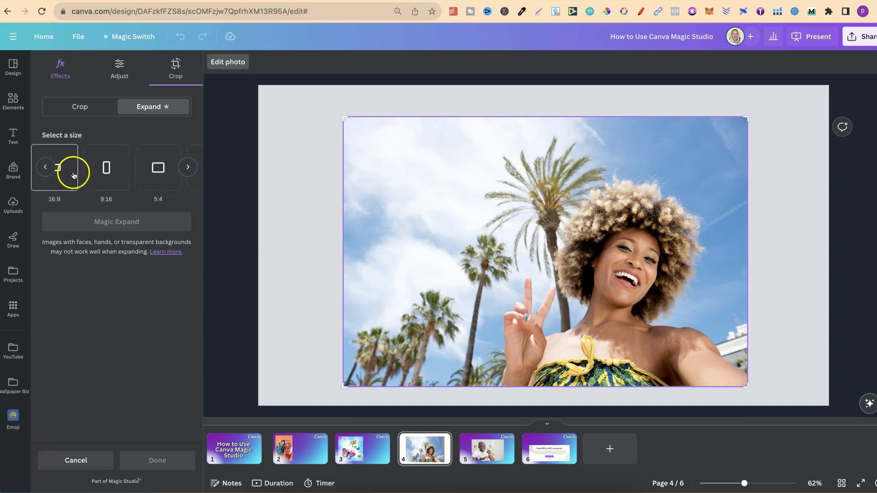
pyautogui.click(188, 167)
pyautogui.click(47, 168)
pyautogui.click(47, 169)
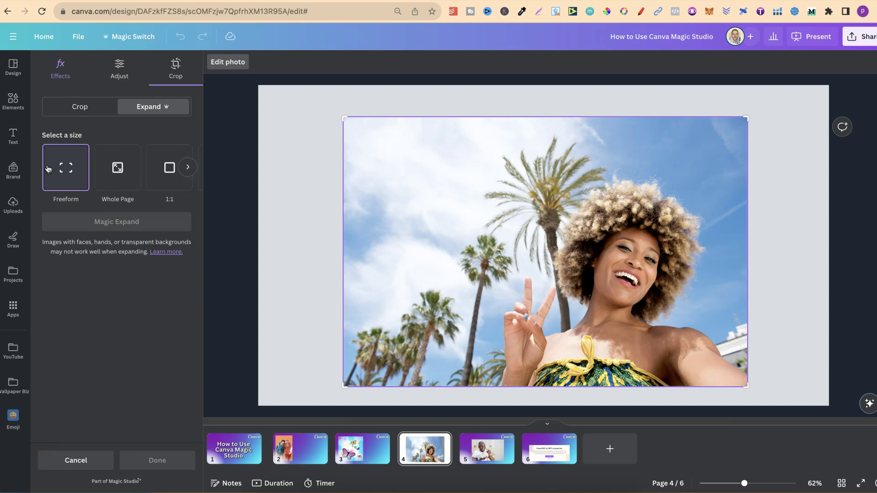
pyautogui.click(127, 170)
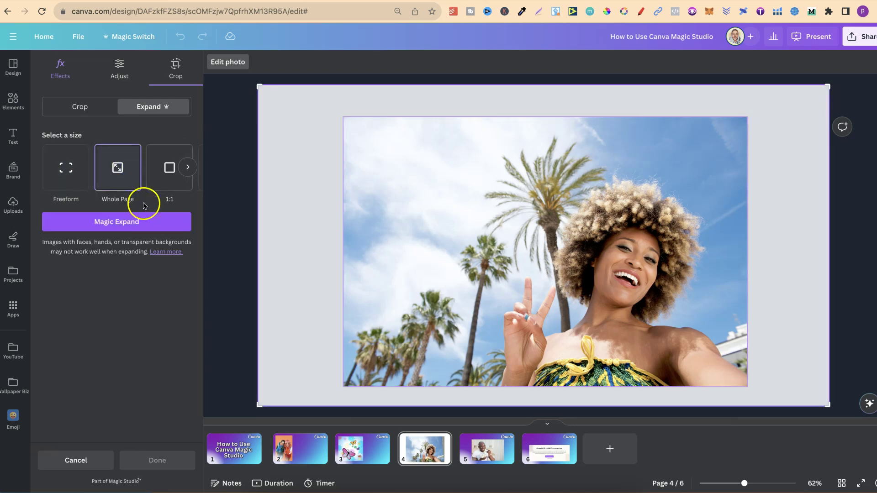
pyautogui.click(127, 223)
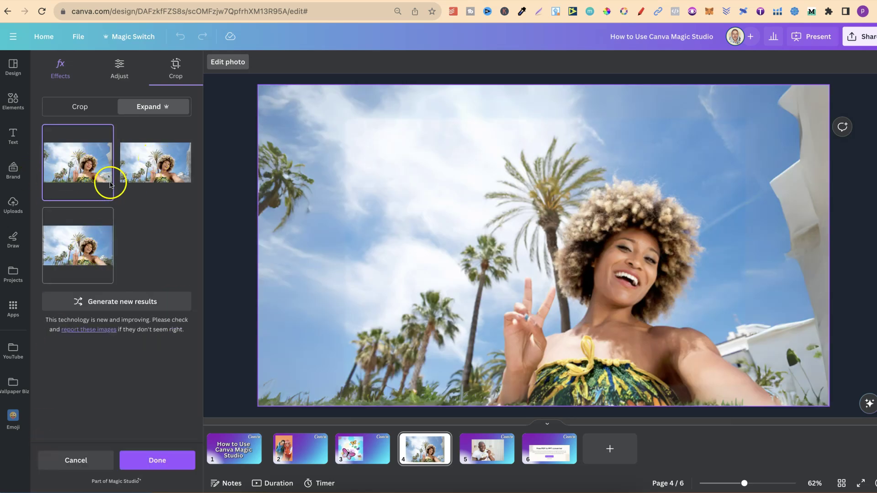
# Step: Preview each generated expansion of the selfie photo and apply the first result
pyautogui.click(155, 164)
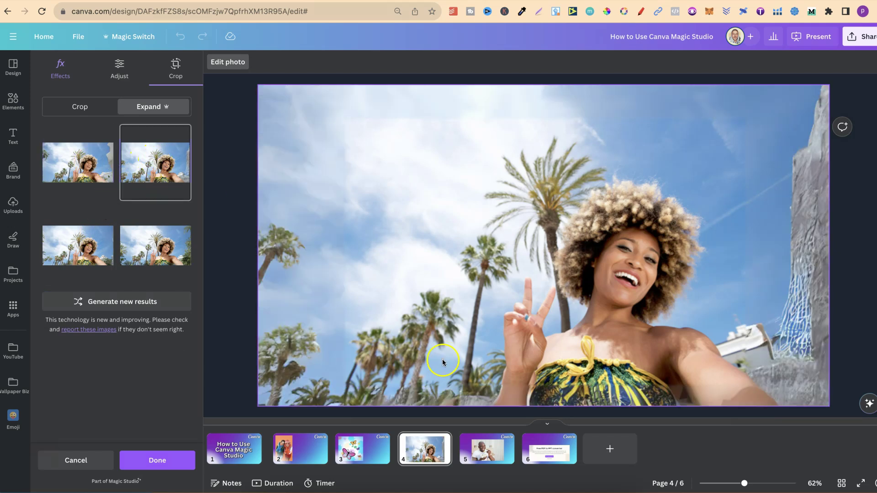
pyautogui.click(69, 253)
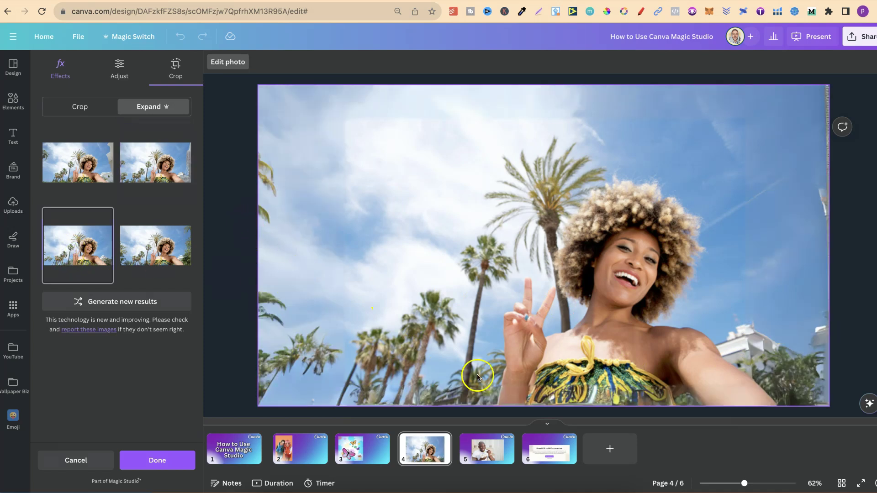
pyautogui.click(136, 250)
pyautogui.click(74, 165)
pyautogui.click(164, 457)
pyautogui.click(663, 338)
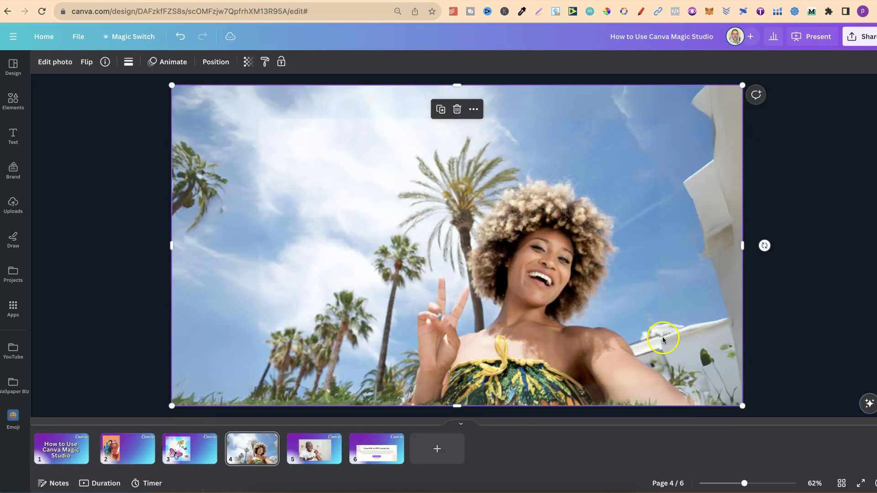
# Step: Deselect the expanded selfie photo and go to page 5 with the photo of the man eating from a bowl
pyautogui.click(781, 340)
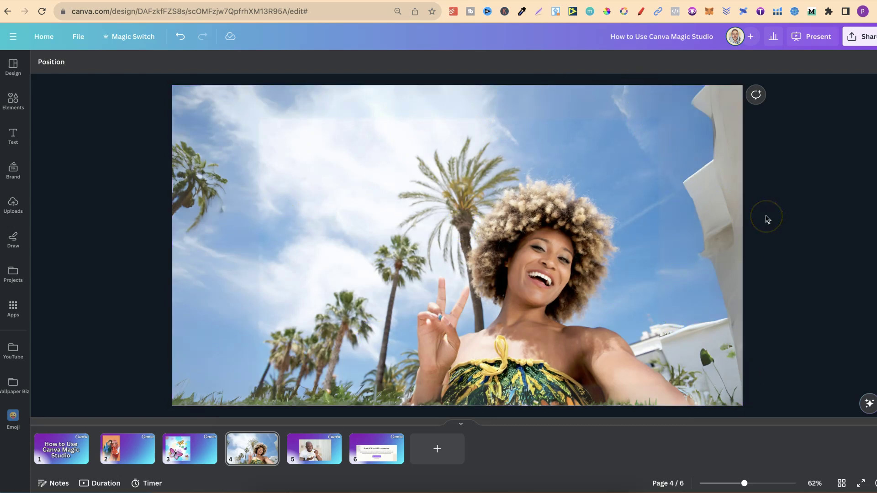
pyautogui.click(313, 454)
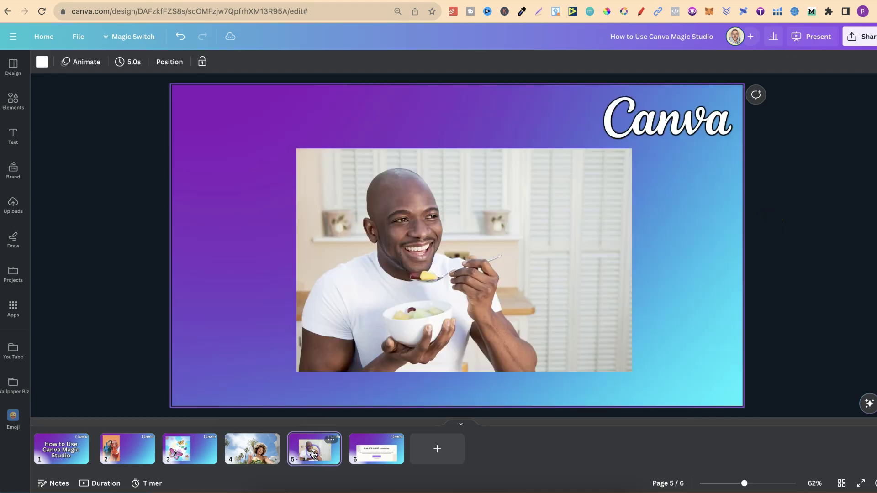
pyautogui.click(370, 242)
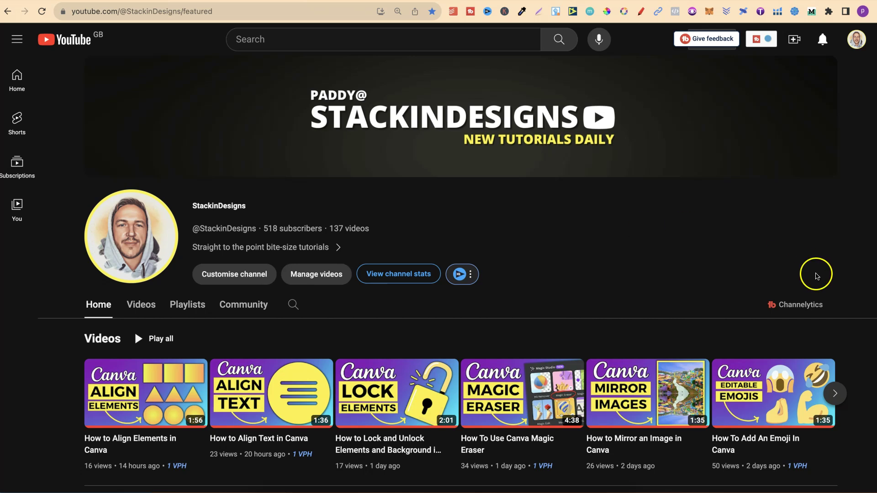
# Step: Switch to the StackinDesigns YouTube channel page and look through its video playlists down to the end
pyautogui.scroll(-2, 845, 319)
pyautogui.scroll(-1, 845, 323)
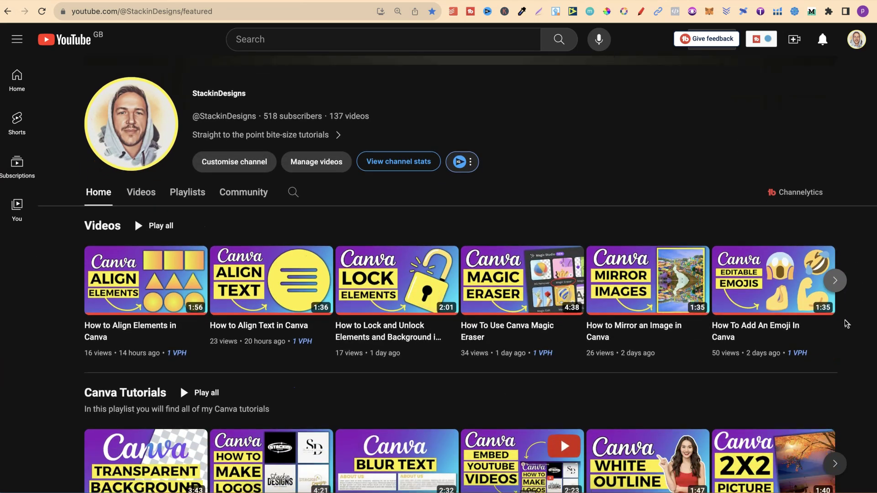
pyautogui.scroll(-3, 846, 324)
pyautogui.scroll(-3, 845, 324)
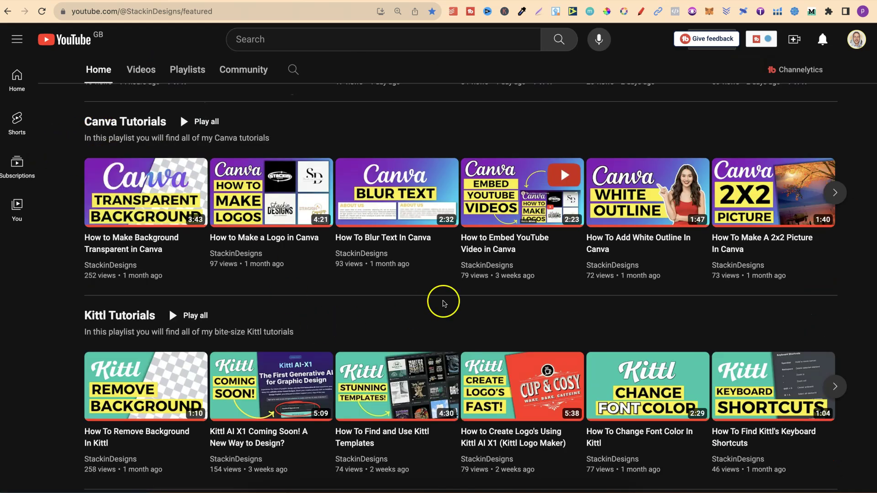
pyautogui.scroll(-7, 443, 300)
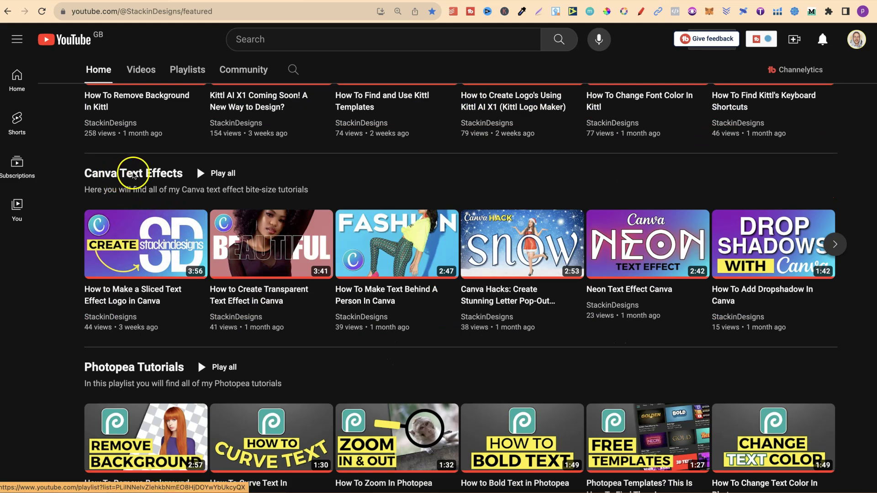
pyautogui.scroll(-3, 193, 228)
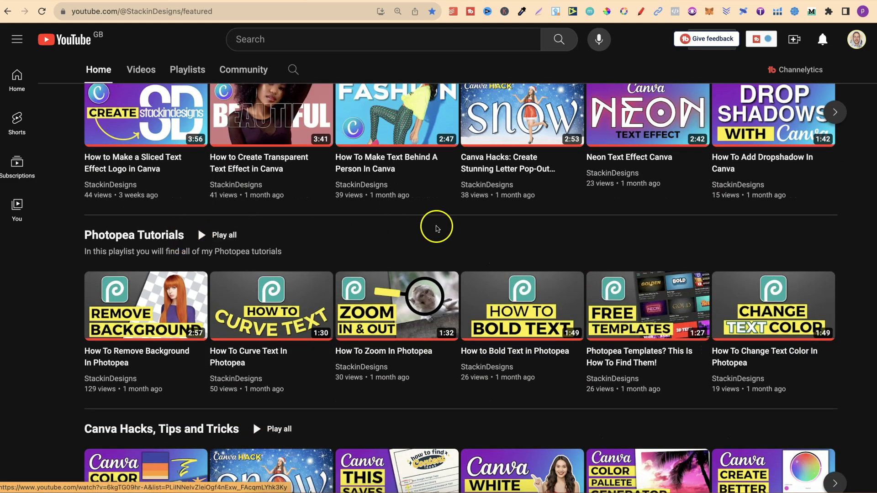
pyautogui.scroll(-5, 434, 224)
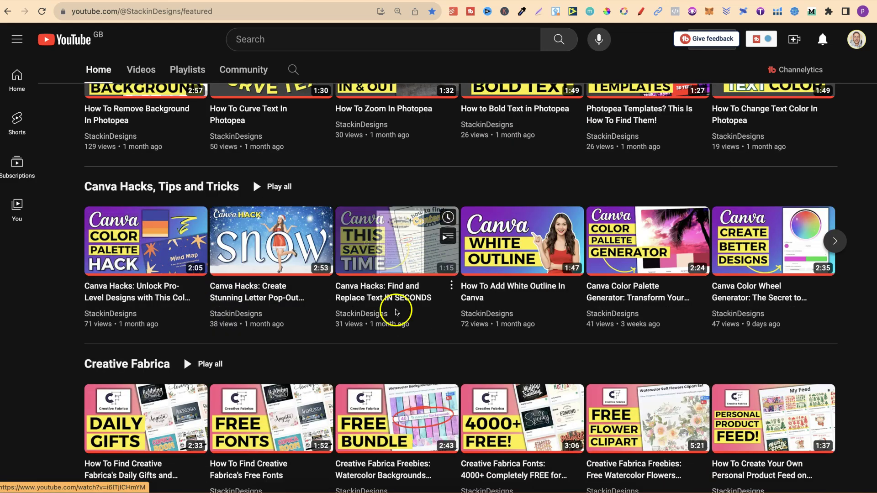
pyautogui.scroll(-6, 398, 308)
pyautogui.scroll(-4, 441, 324)
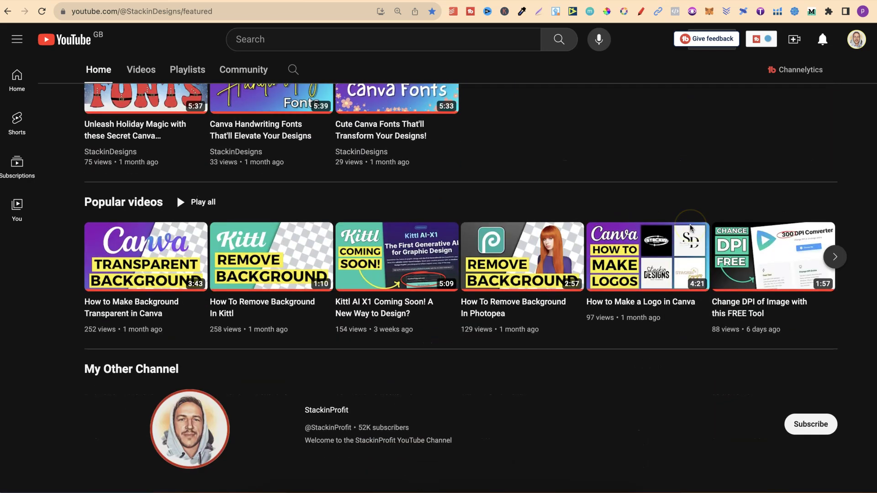
pyautogui.scroll(20, 691, 231)
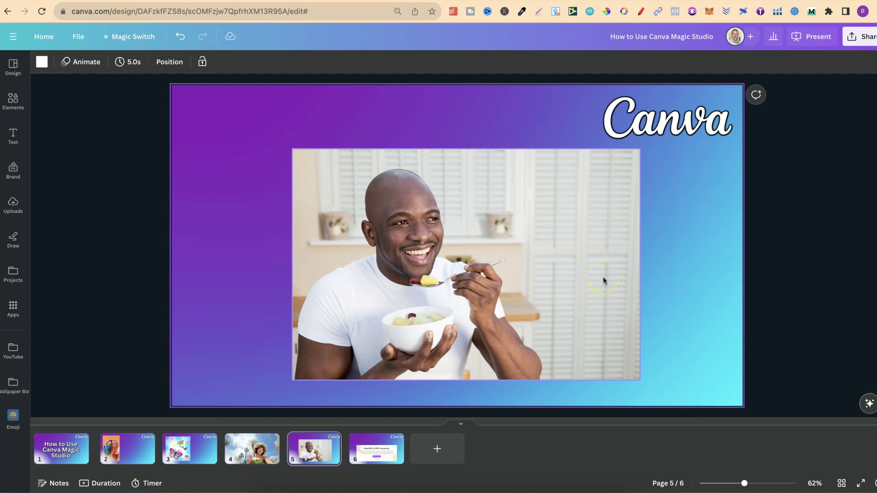
# Step: Open the photo of the man eating on page 5 in the Magic Edit tool
pyautogui.click(557, 273)
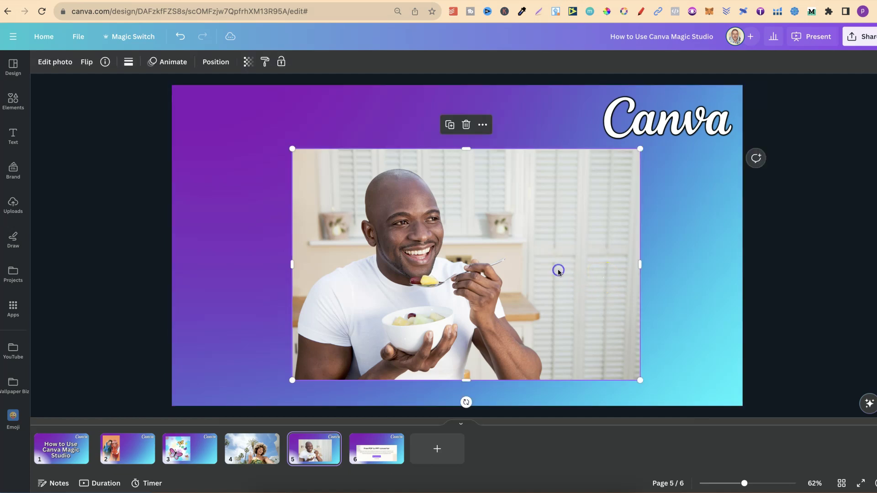
pyautogui.click(57, 64)
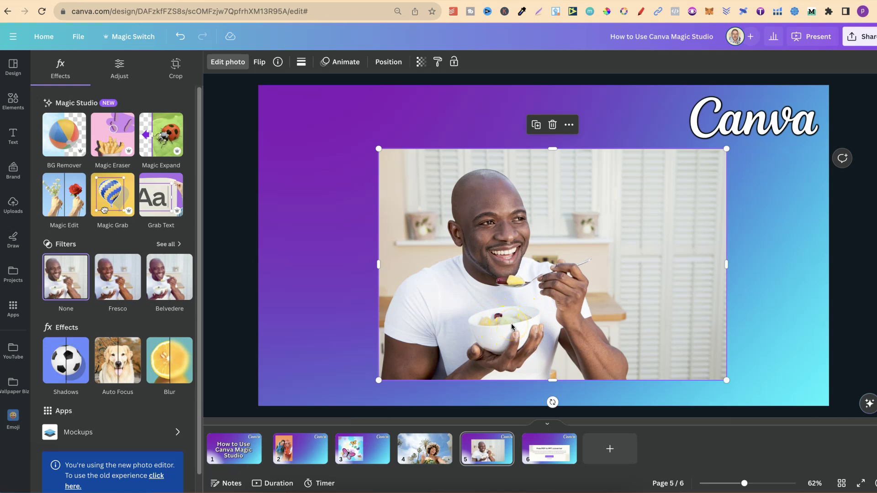
pyautogui.click(73, 195)
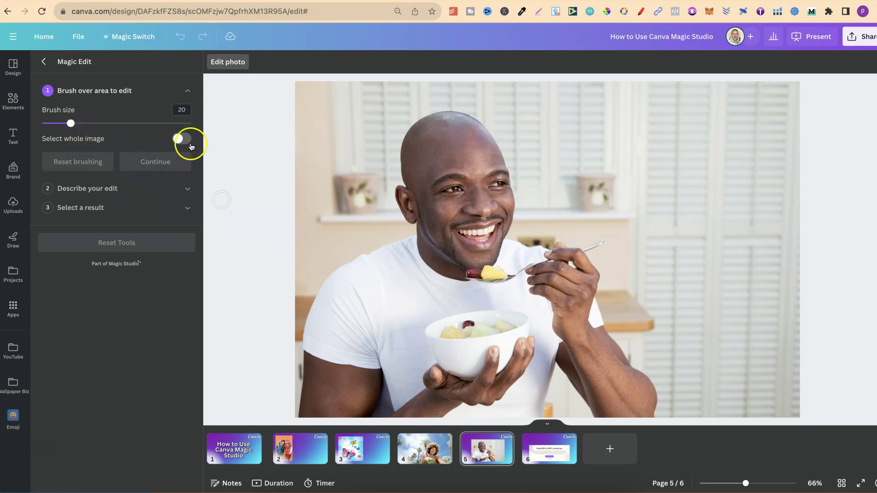
# Step: Mark the food on the spoon and in the bowl for Magic Edit, describe it as "bowl of fries", and generate results
pyautogui.moveTo(513, 273); pyautogui.dragTo(470, 273)
pyautogui.moveTo(497, 315)
pyautogui.mouseDown()
pyautogui.moveTo(443, 326)
pyautogui.moveTo(447, 338)
pyautogui.moveTo(513, 327)
pyautogui.mouseUp()
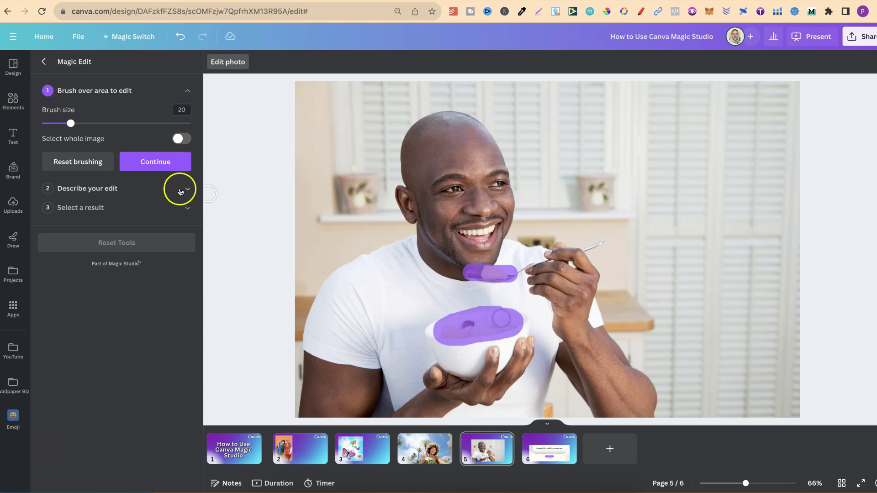
pyautogui.click(144, 189)
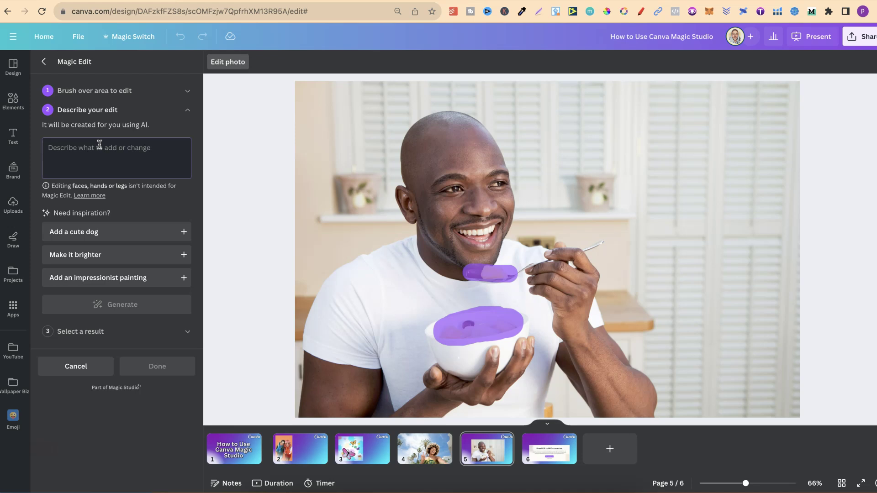
pyautogui.write('bowl of fries')
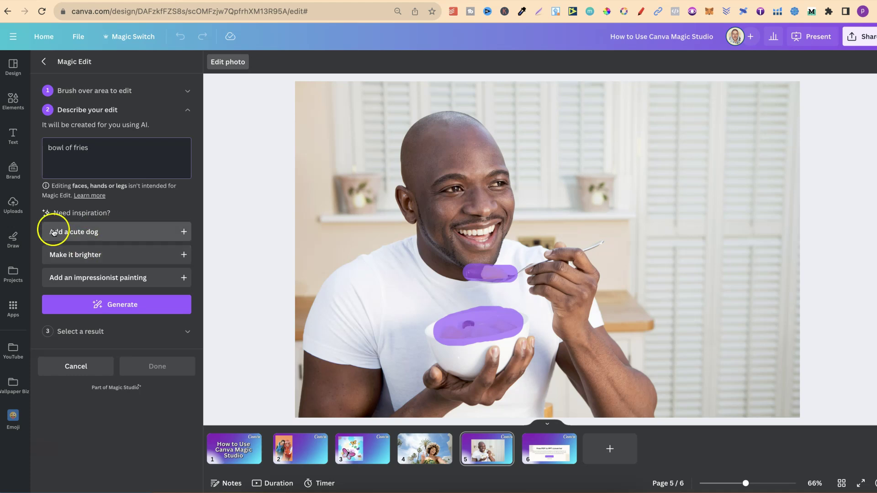
pyautogui.click(142, 313)
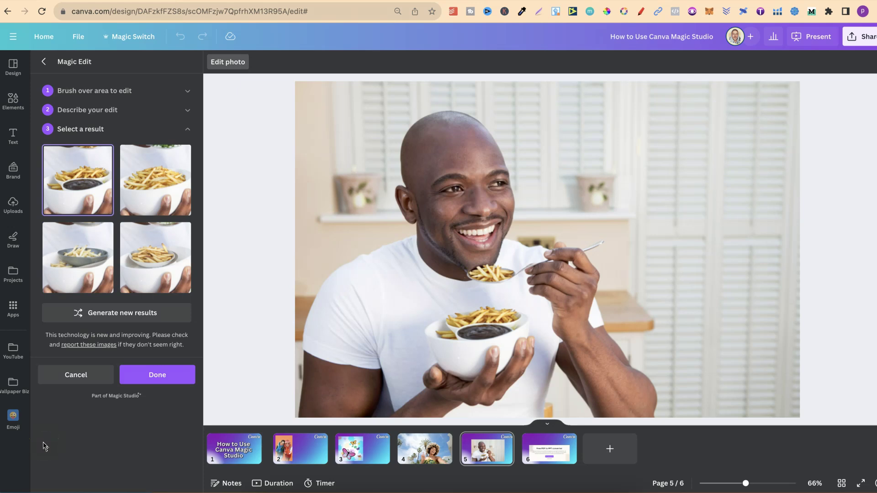
# Step: Preview each of the generated fries results, apply the first one with the dipping sauce, and finish editing
pyautogui.click(154, 191)
pyautogui.click(358, 282)
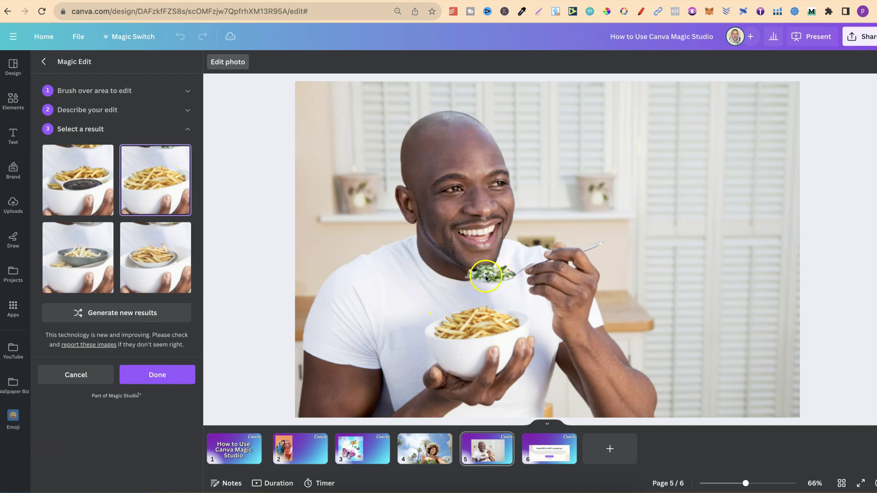
pyautogui.click(72, 252)
pyautogui.click(154, 248)
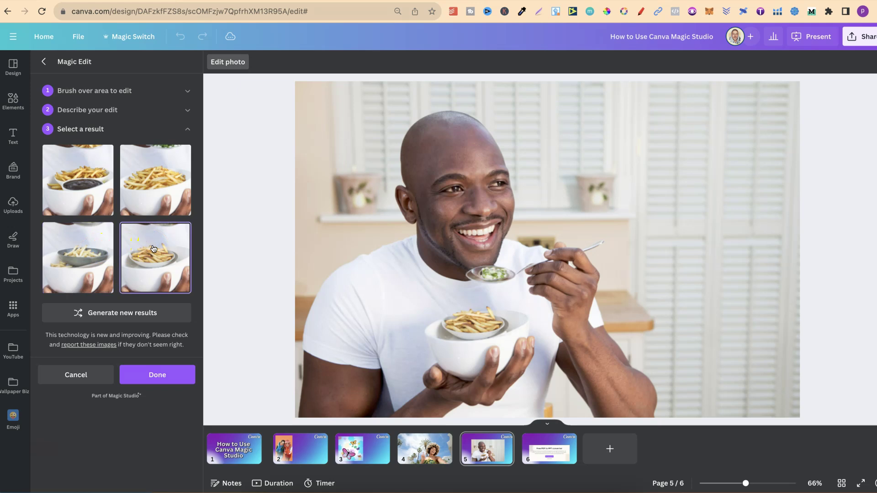
pyautogui.click(83, 168)
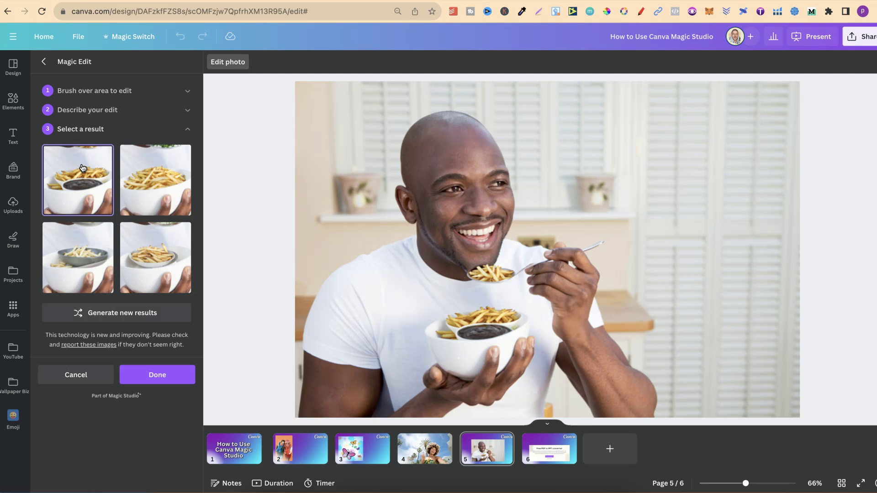
pyautogui.click(180, 375)
pyautogui.click(752, 251)
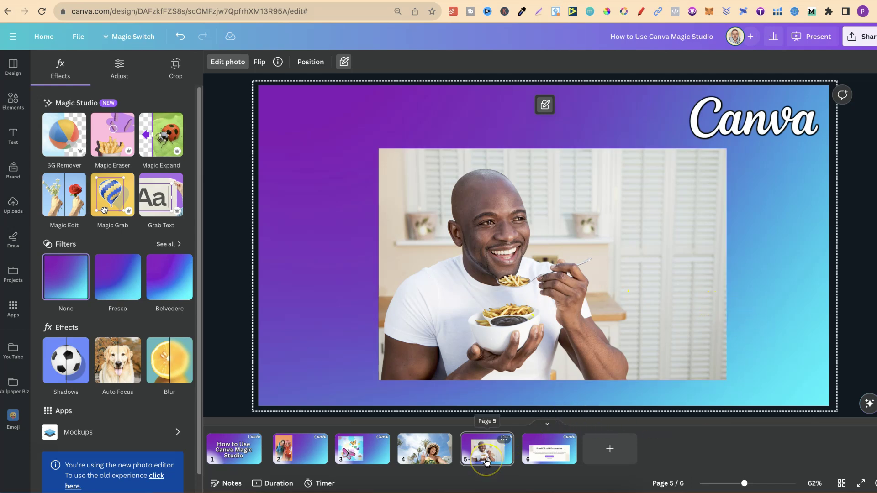
# Step: Separate the man from the background of the page 5 photo with Magic Grab and shift him slightly
pyautogui.click(556, 450)
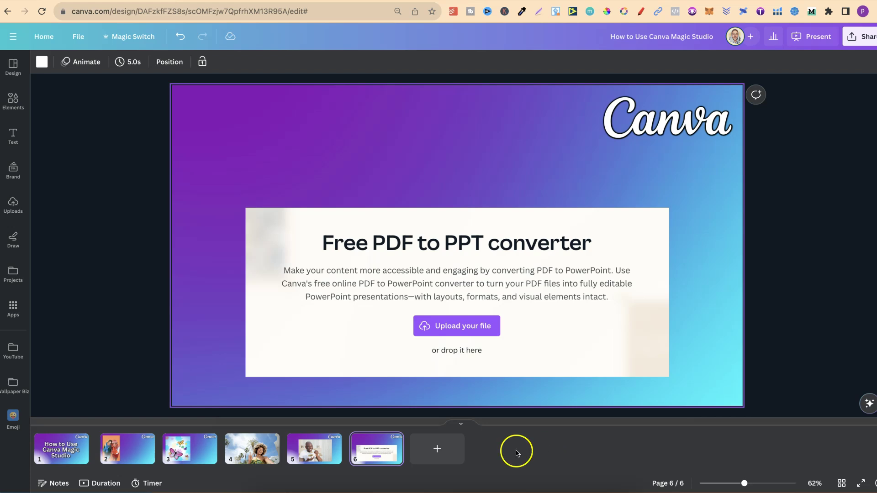
pyautogui.click(316, 450)
pyautogui.click(476, 310)
pyautogui.moveTo(589, 245); pyautogui.dragTo(591, 244)
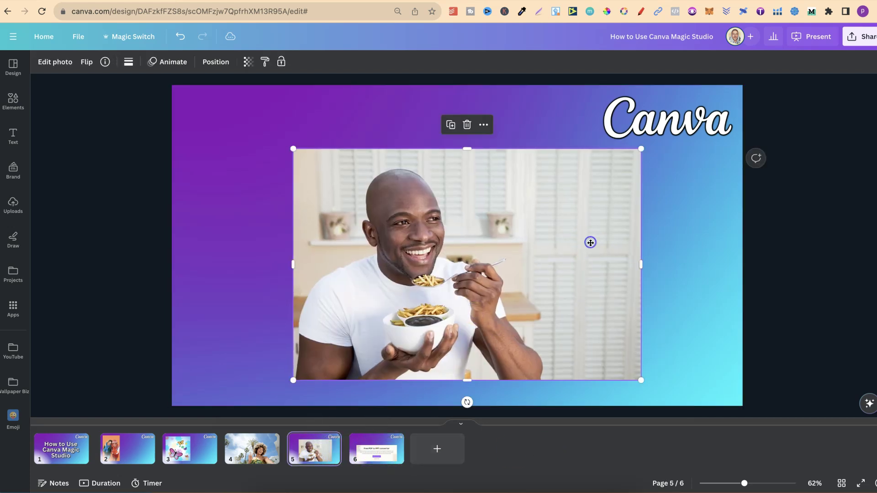
pyautogui.click(55, 62)
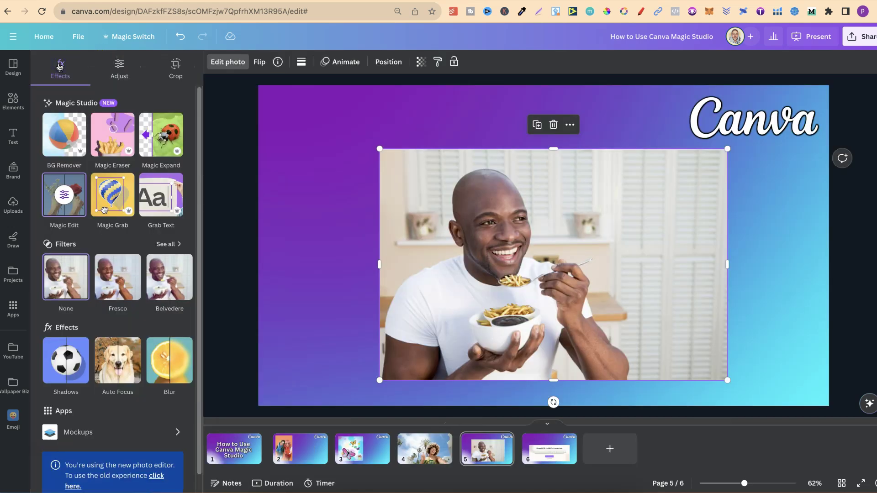
pyautogui.click(116, 194)
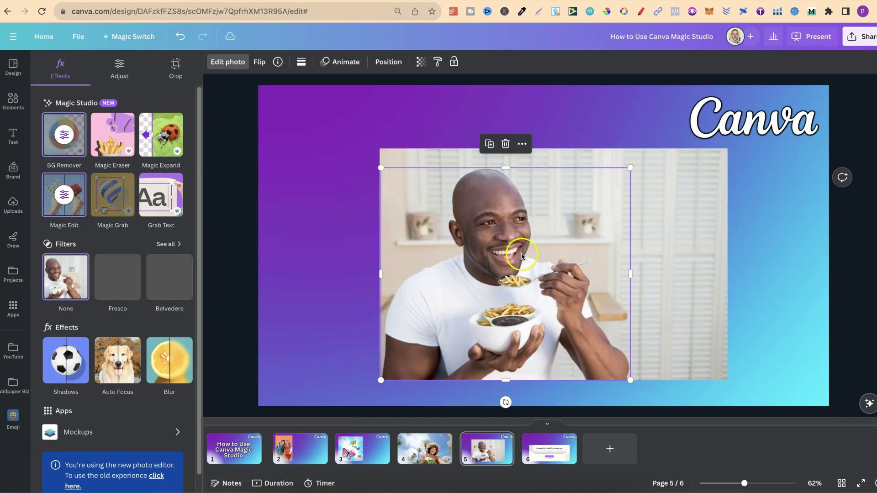
pyautogui.moveTo(523, 256); pyautogui.dragTo(519, 239)
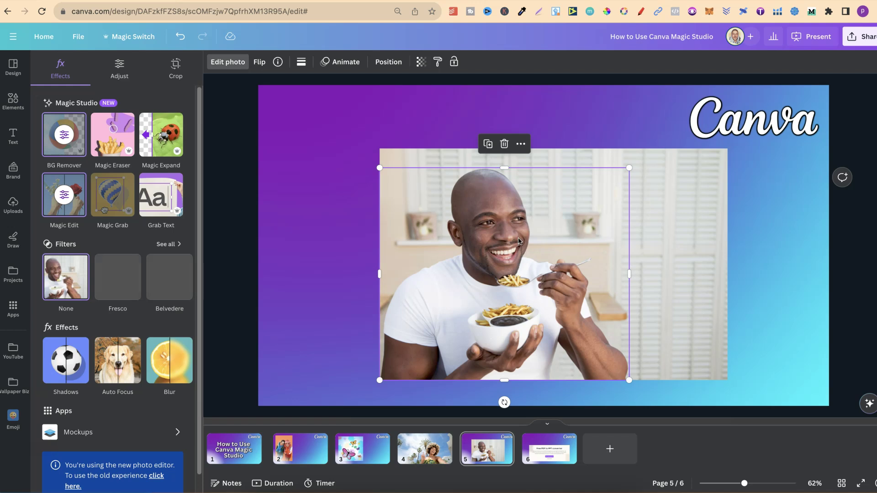
# Step: Extract the text of the "Free PDF to PPT converter" image on page 6 with Grab Text
pyautogui.click(551, 450)
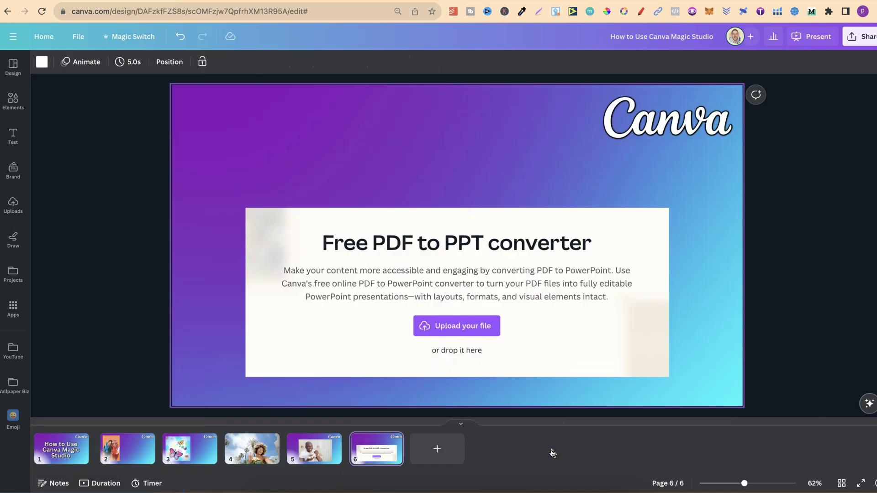
pyautogui.click(471, 254)
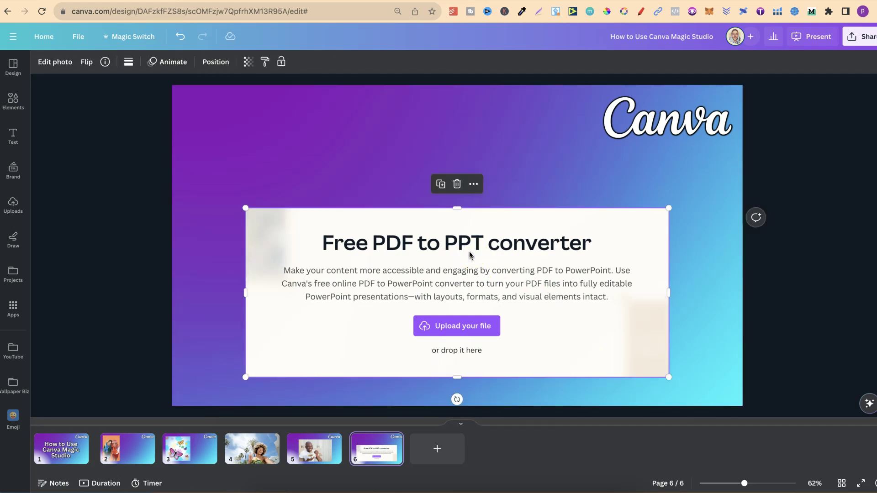
pyautogui.click(50, 69)
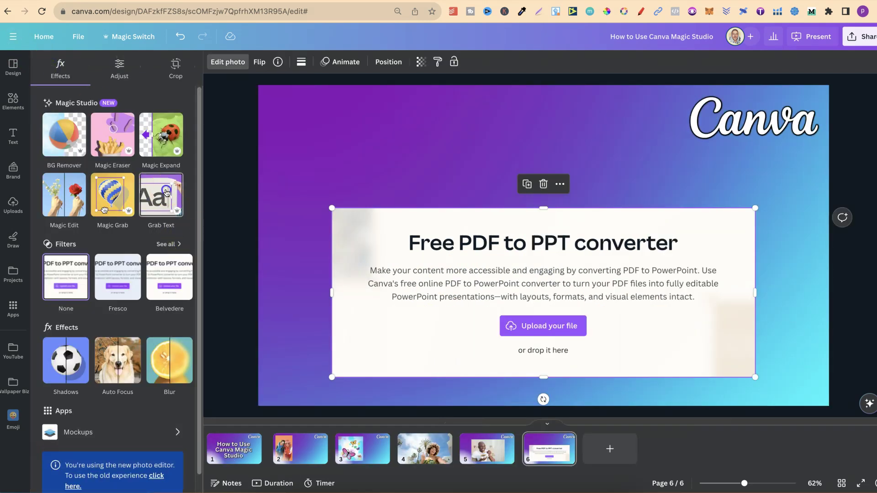
pyautogui.click(167, 193)
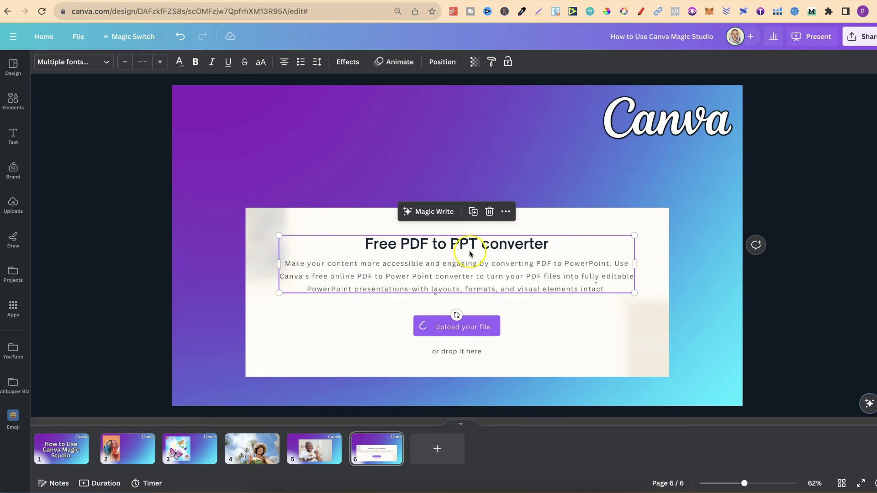
# Step: Shift the grabbed heading and paragraph block slightly, and check the "Upload your file" and "or drop it here" texts as separate elements
pyautogui.moveTo(481, 277); pyautogui.dragTo(488, 286)
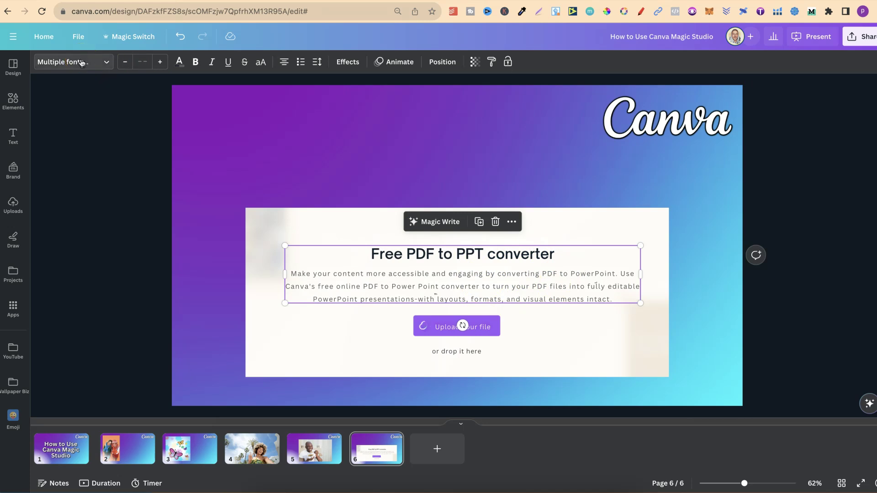
pyautogui.moveTo(514, 274); pyautogui.dragTo(516, 263)
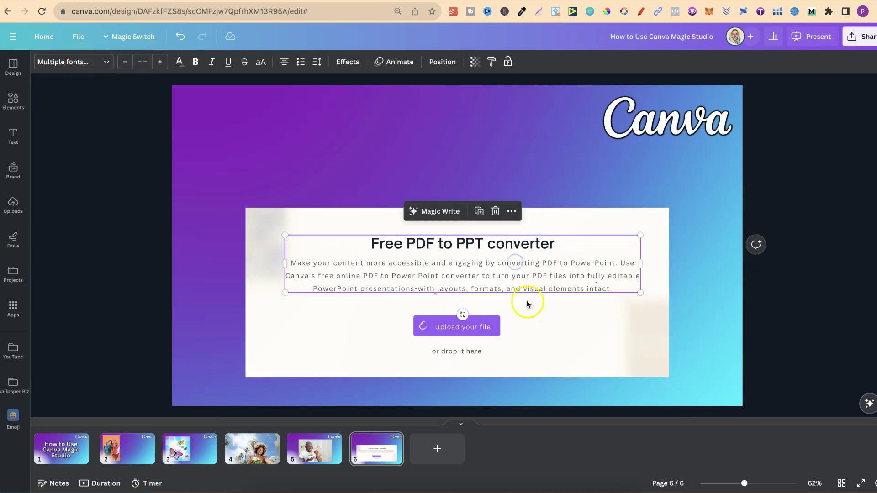
pyautogui.click(475, 326)
pyautogui.click(483, 348)
pyautogui.click(462, 352)
pyautogui.doubleClick(475, 327)
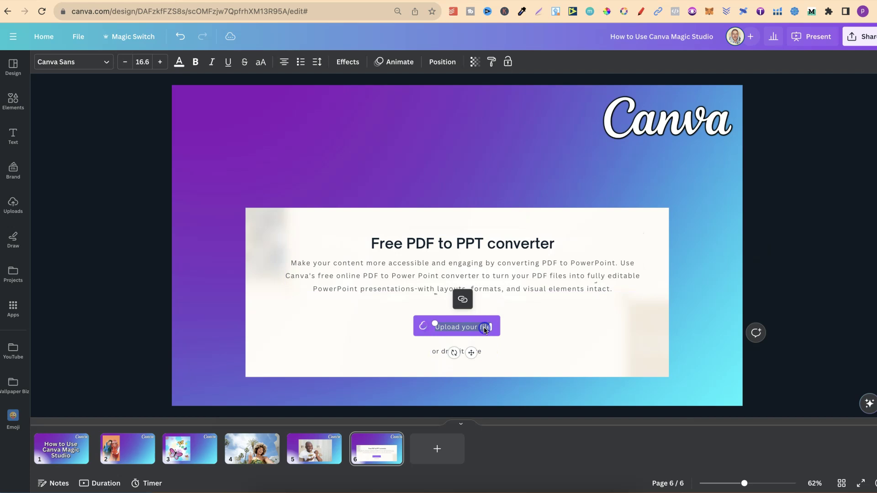
pyautogui.click(542, 347)
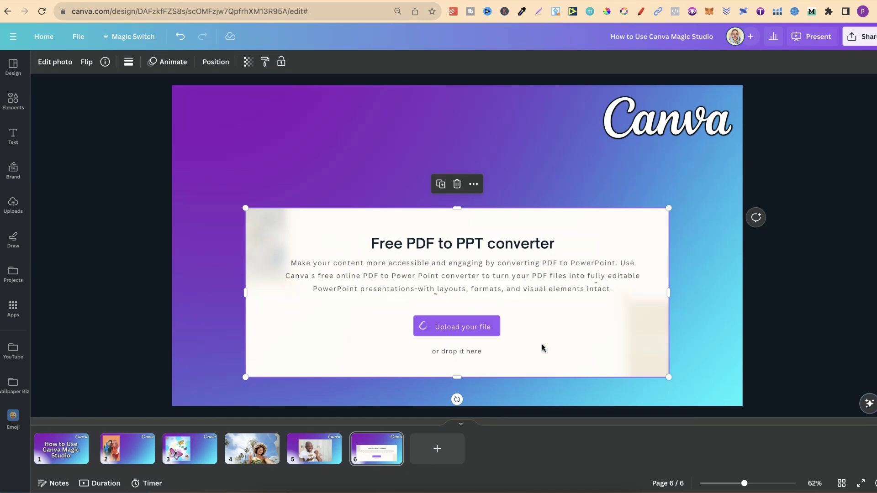
pyautogui.click(374, 452)
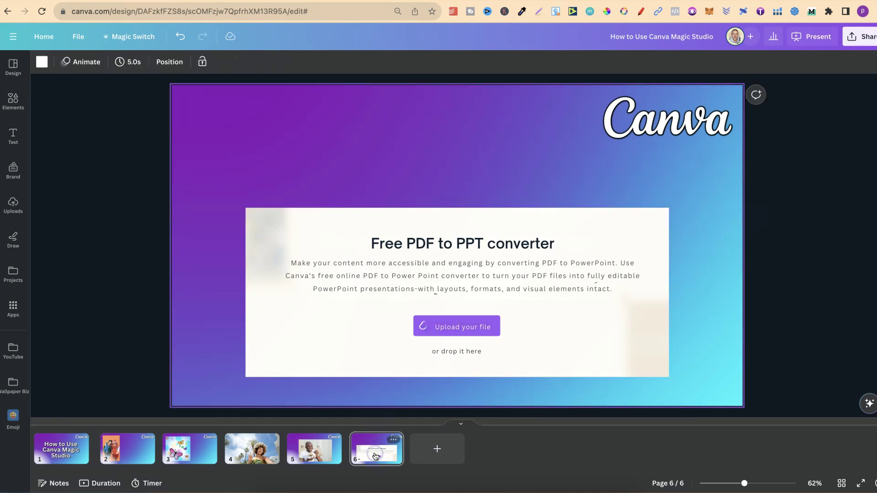
# Step: Change the font of the grabbed heading and paragraph block on page 6 to Lato
pyautogui.click(395, 282)
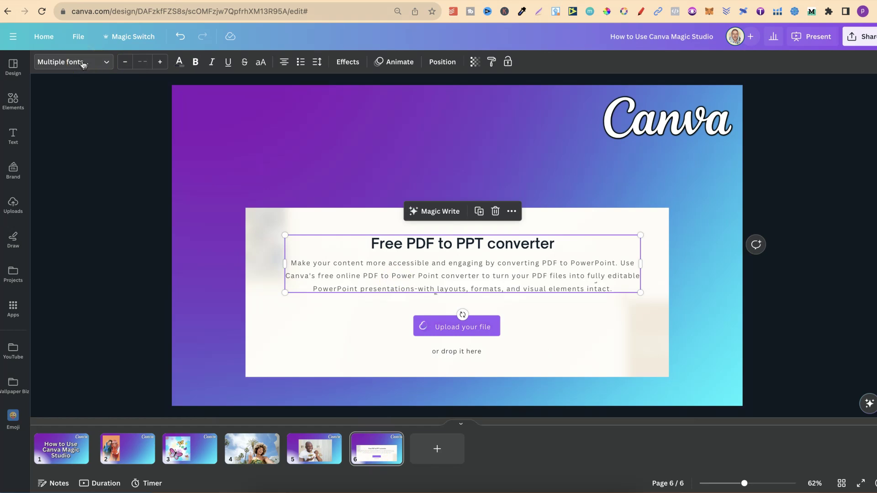
pyautogui.click(83, 65)
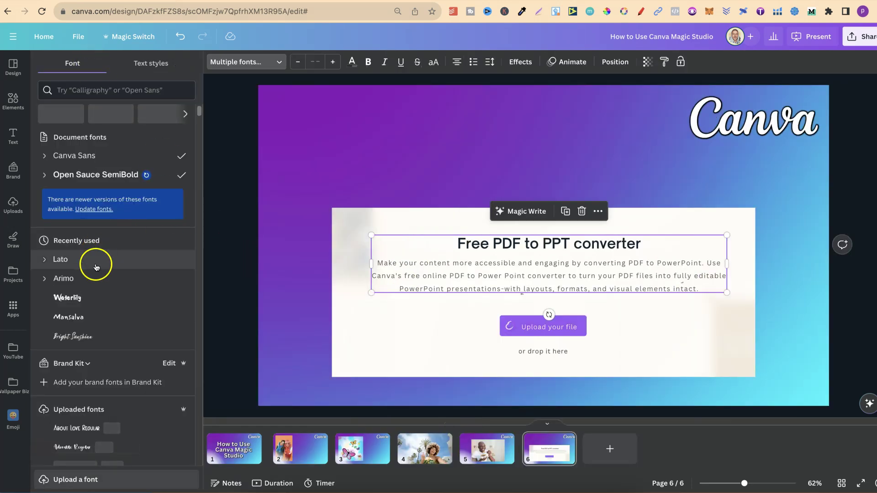
pyautogui.click(91, 264)
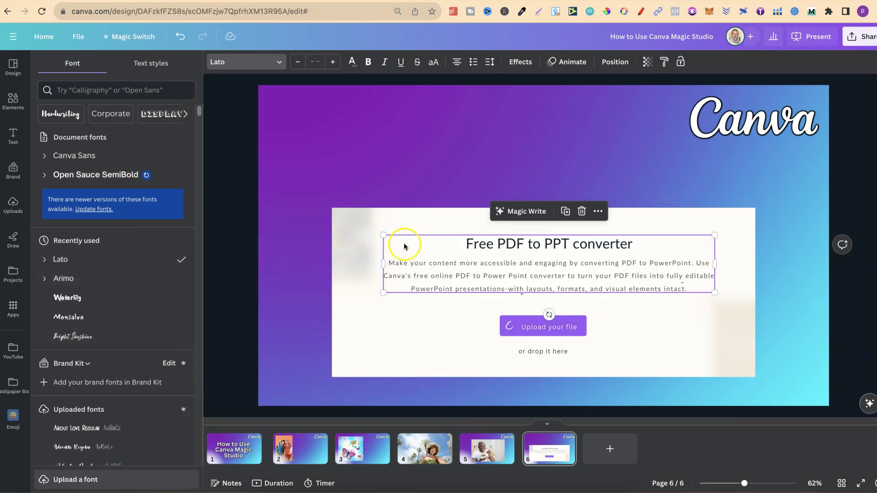
# Step: Return to page 2 and open the editing options of the photo of two women to review the Magic Studio tools, filters and effects
pyautogui.click(54, 405)
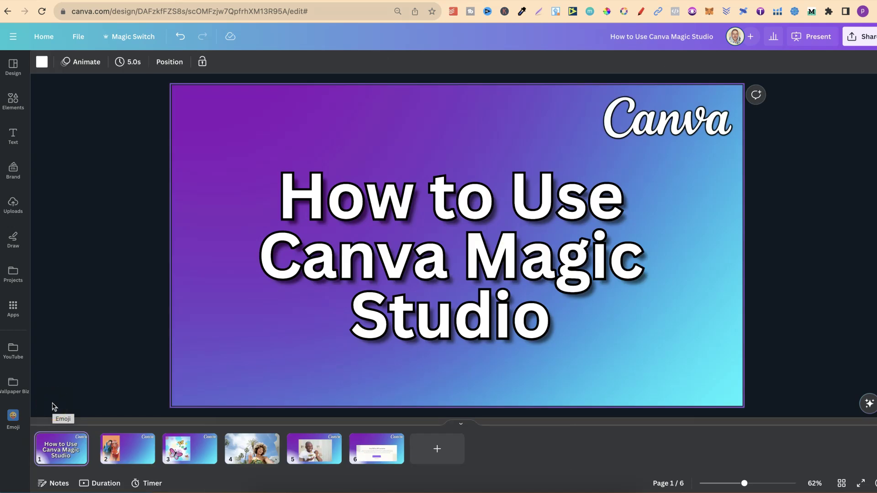
pyautogui.click(119, 453)
pyautogui.click(242, 280)
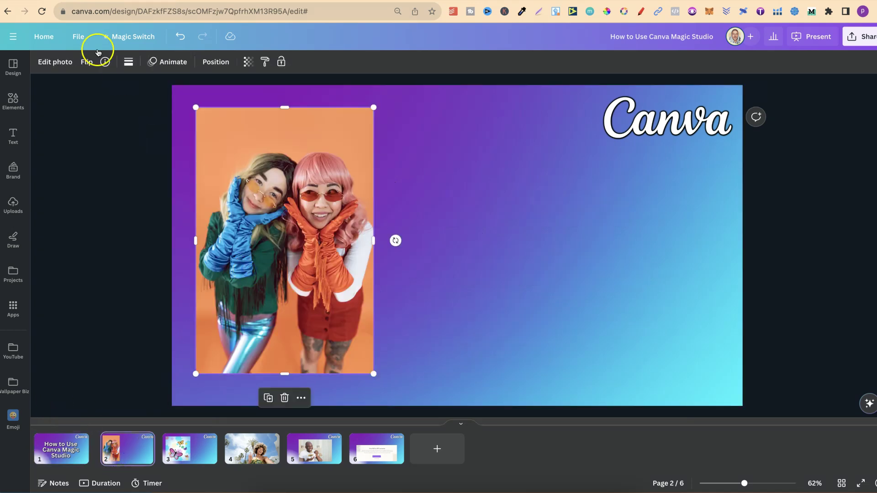
pyautogui.click(55, 62)
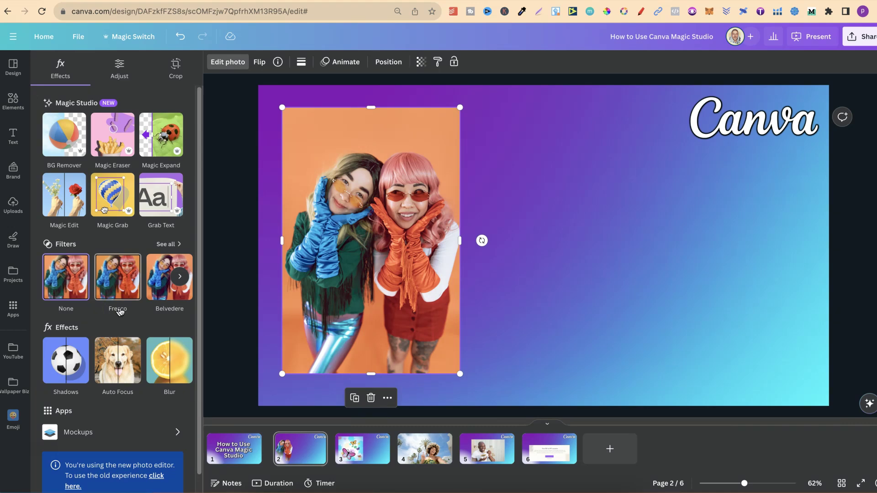
pyautogui.click(52, 451)
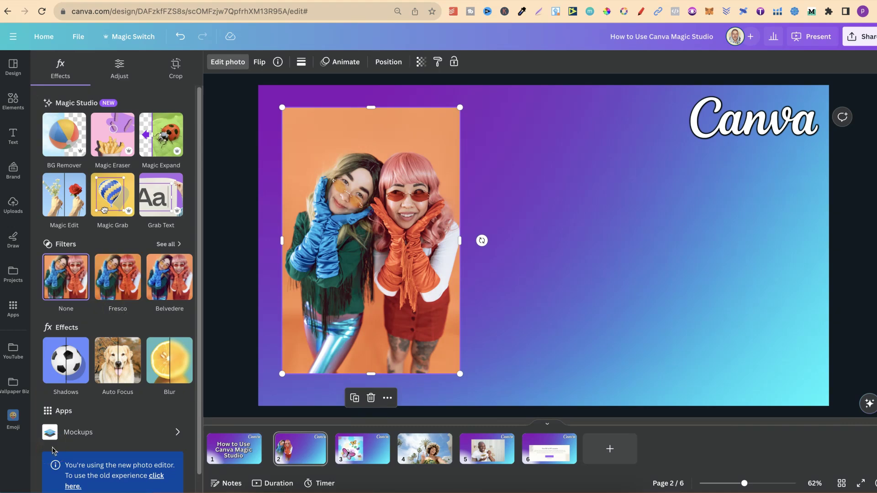